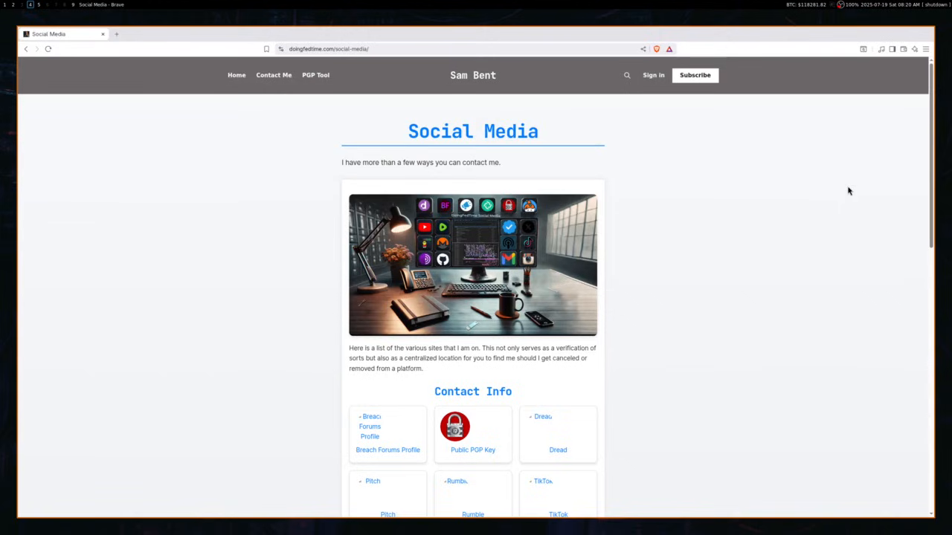
Scroll down to Contact Info and display the author's full Public PGP Key block.
{"action": "scroll", "coordinate": [616, 293], "scroll_direction": "down", "scroll_amount": 2}
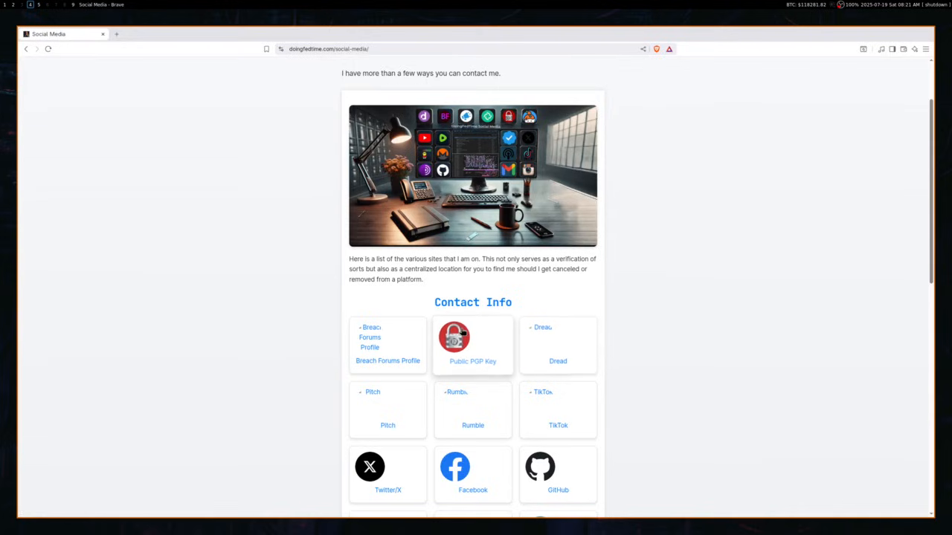
{"action": "left_click", "coordinate": [461, 335]}
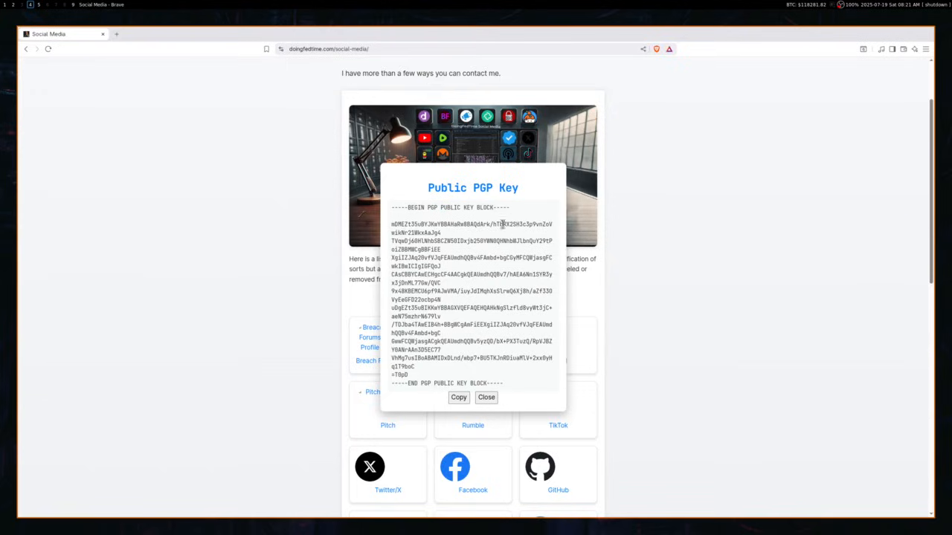
Copy the site's PGP public key block to the clipboard from the Public PGP Key modal.
{"action": "left_click", "coordinate": [452, 395]}
{"action": "left_click", "coordinate": [459, 398]}
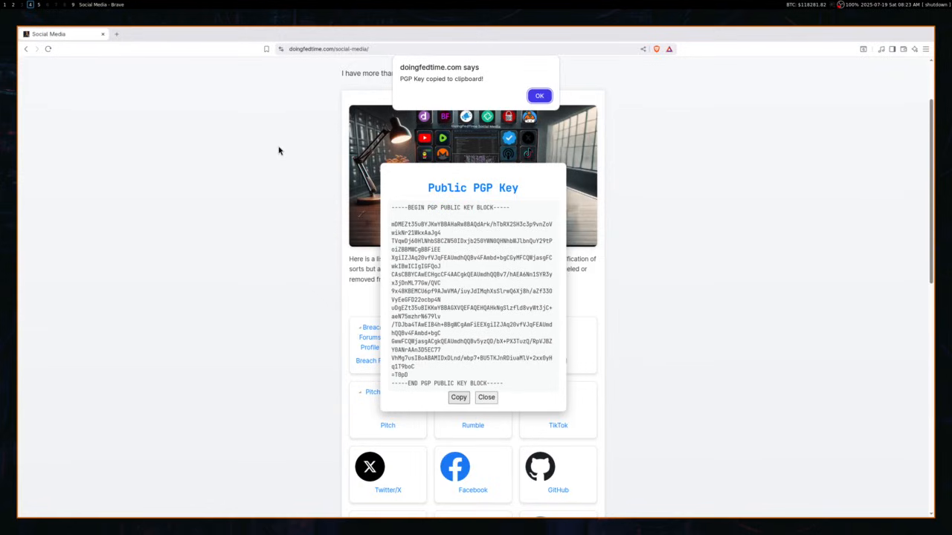
Switch to workspace 2 (Super+2), where Kleopatra's empty Notepad is open.
{"action": "key", "text": "super+2"}
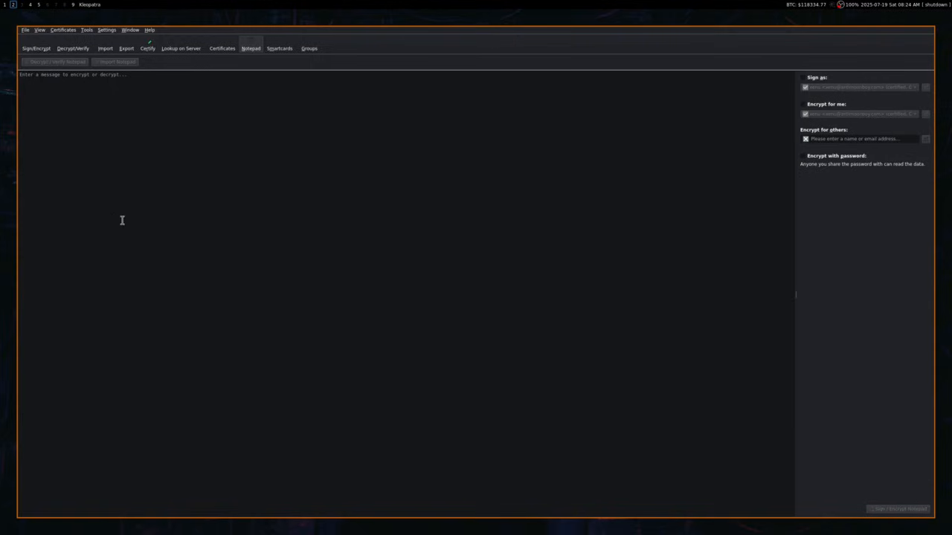
Import the clipboard key via Tools > Clipboard > Certificate Import and certify it with your own key.
{"action": "left_click", "coordinate": [89, 32]}
{"action": "mouse_move", "coordinate": [143, 70]}
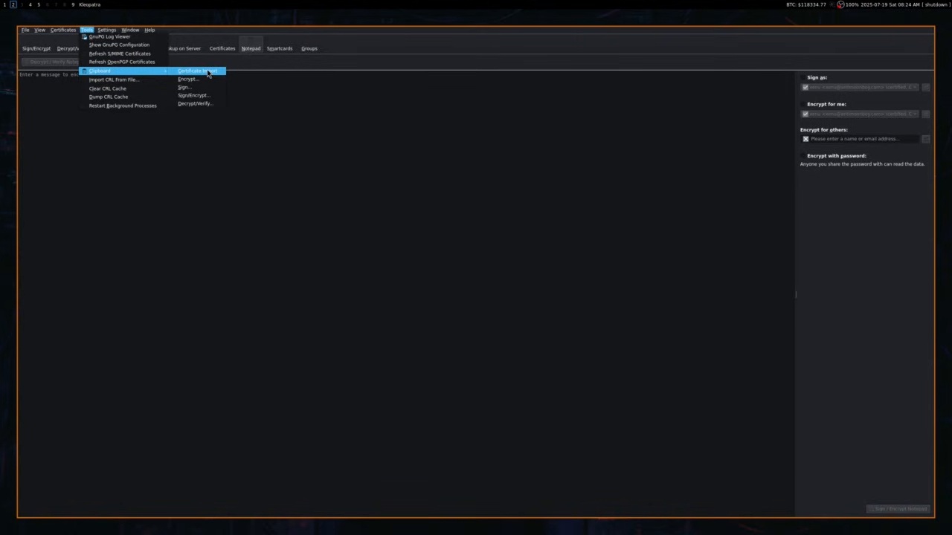
{"action": "left_click", "coordinate": [208, 71]}
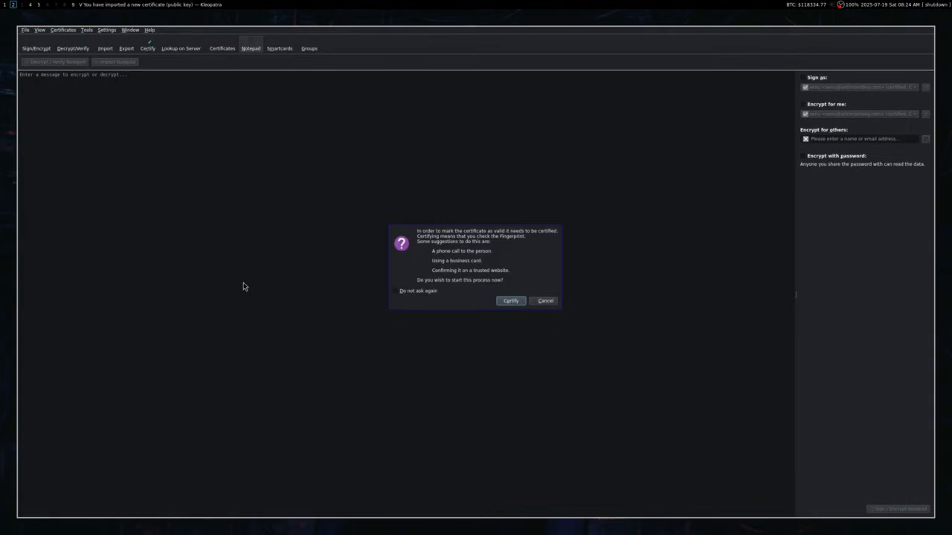
{"action": "left_click", "coordinate": [500, 301]}
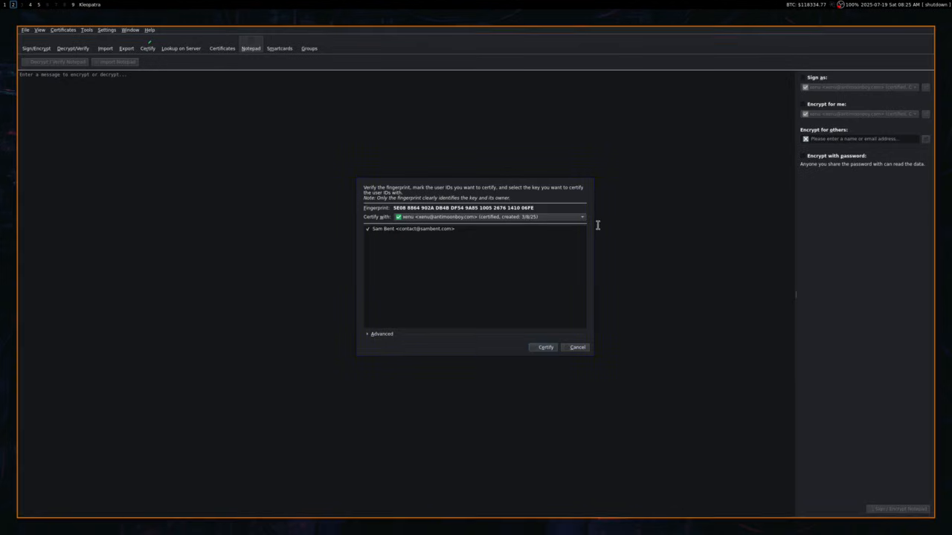
{"action": "left_click", "coordinate": [543, 349]}
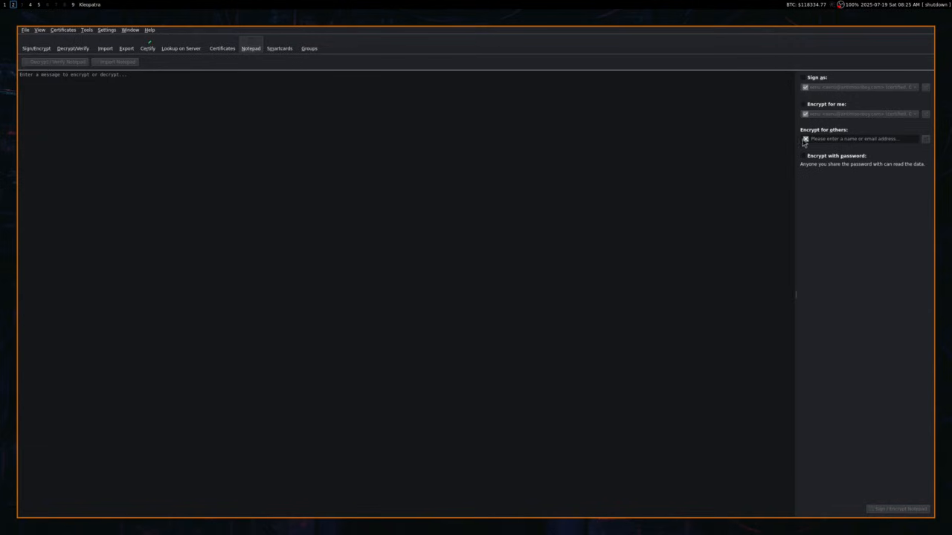
Add the site owner's imported contact as a recipient under Encrypt for others.
{"action": "left_click", "coordinate": [828, 139]}
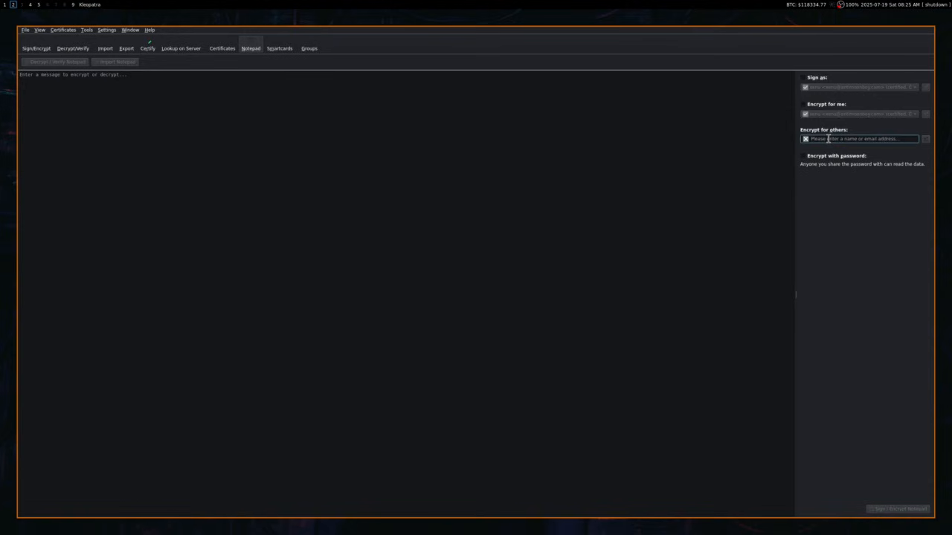
{"action": "type", "text": "be"}
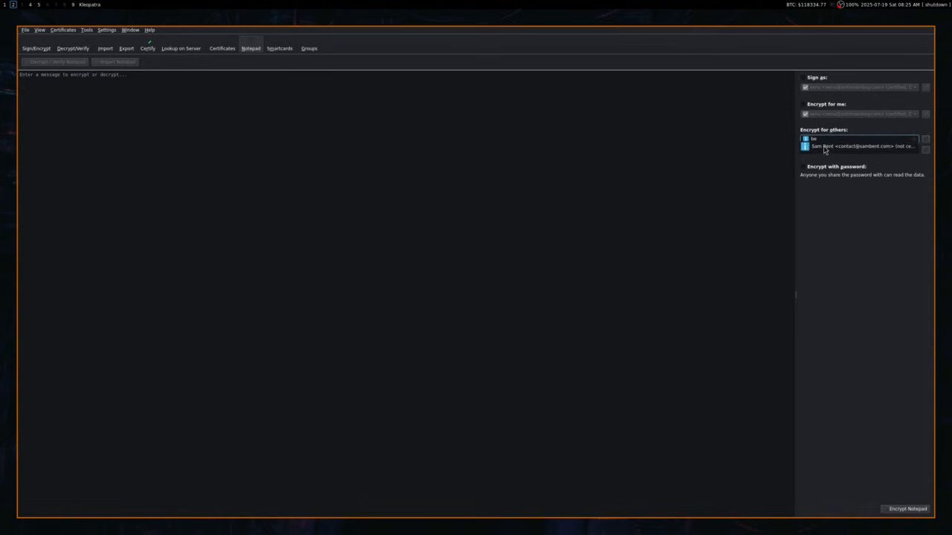
{"action": "left_click", "coordinate": [827, 146]}
Write a two-line note in the notepad greeting the site owner and saying 'I like your videos'.
{"action": "left_click", "coordinate": [221, 98]}
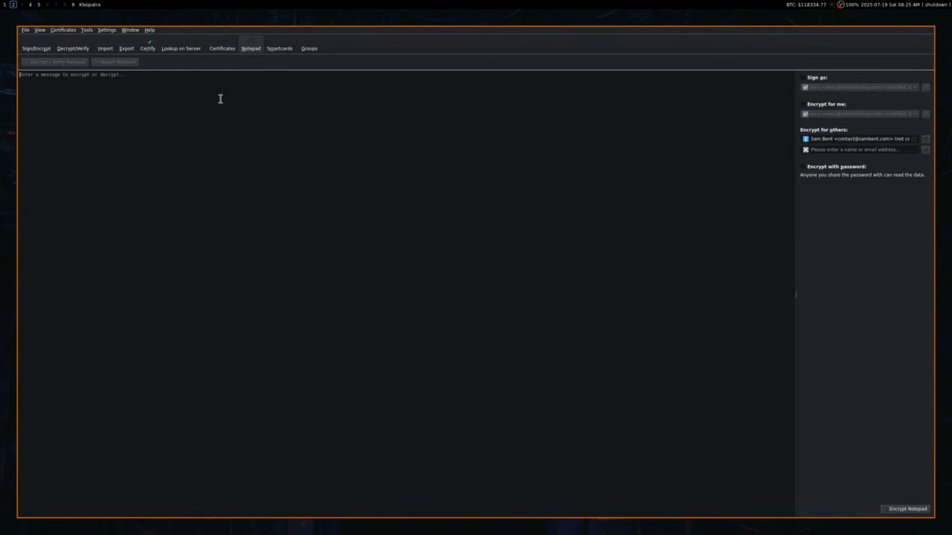
{"action": "type", "text": "Hi"}
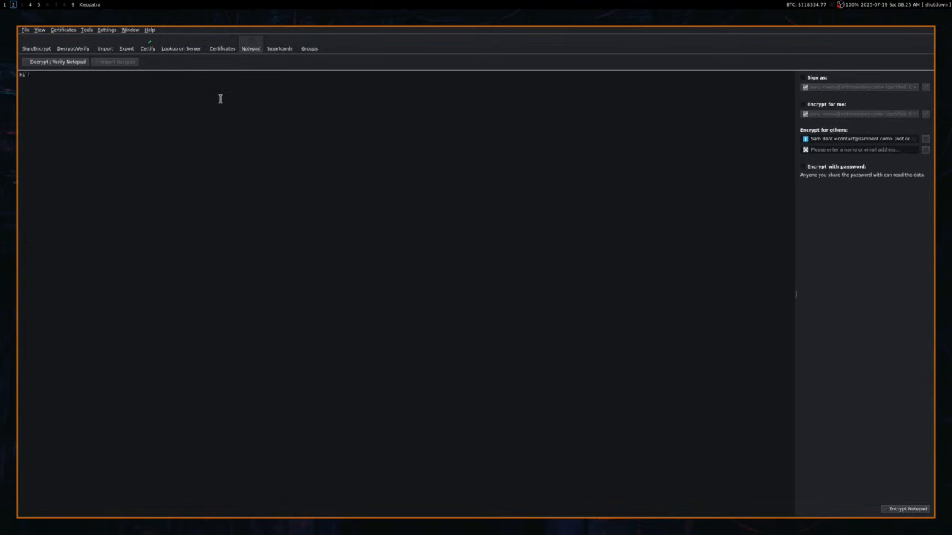
{"action": "type", "text": " Sam,"}
{"action": "key", "text": "Return"}
{"action": "type", "text": "I like your videos :"}
Encrypt the note into a PGP message, then attempt decryption and get a 'No secret key' error.
{"action": "left_click", "coordinate": [907, 510]}
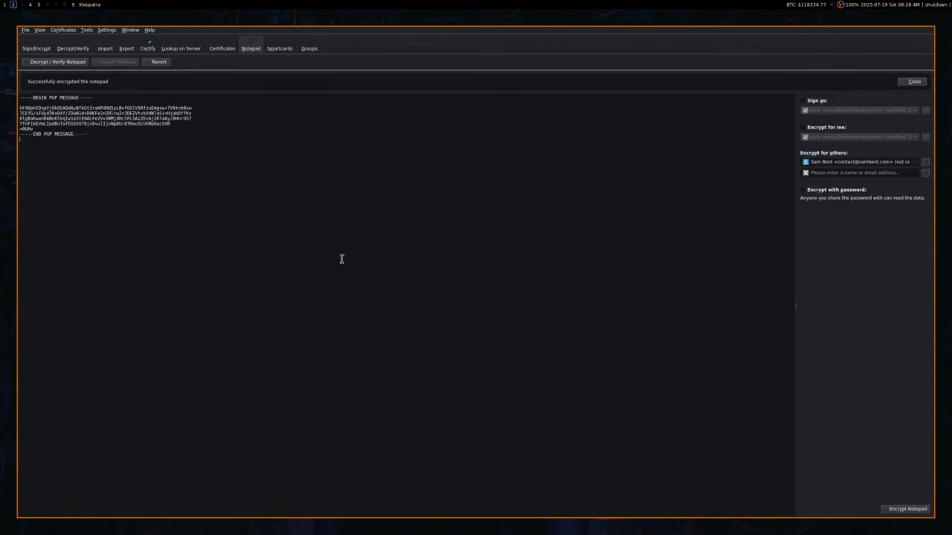
{"action": "key", "text": "ctrl+a"}
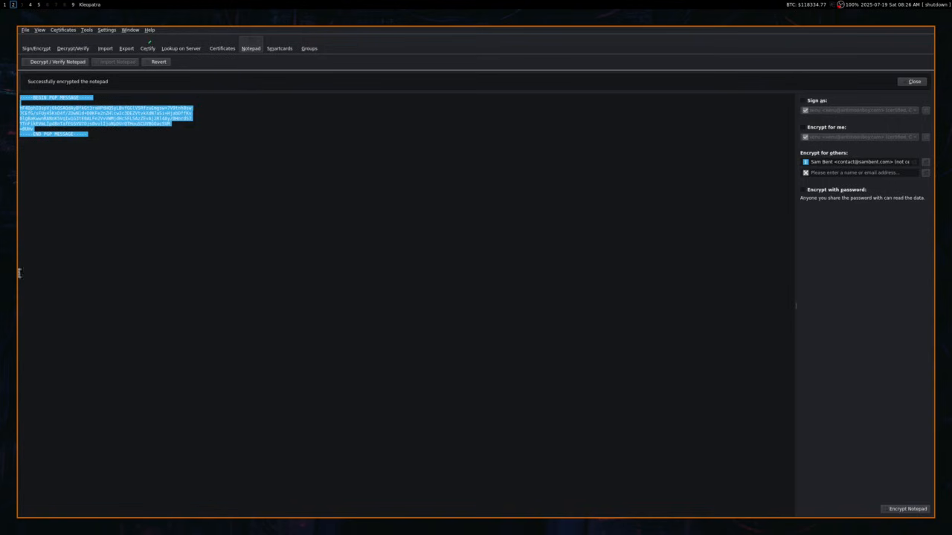
{"action": "left_click", "coordinate": [294, 278]}
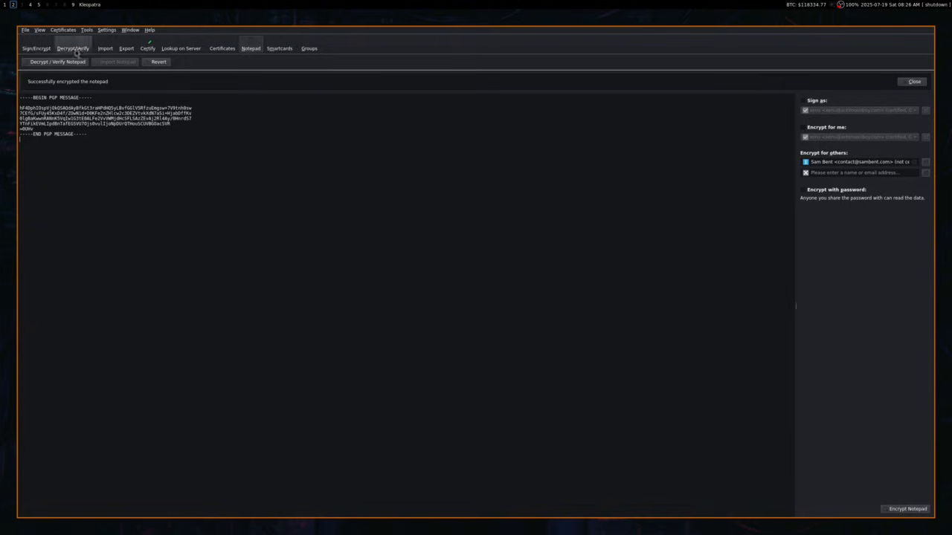
{"action": "left_click", "coordinate": [38, 64]}
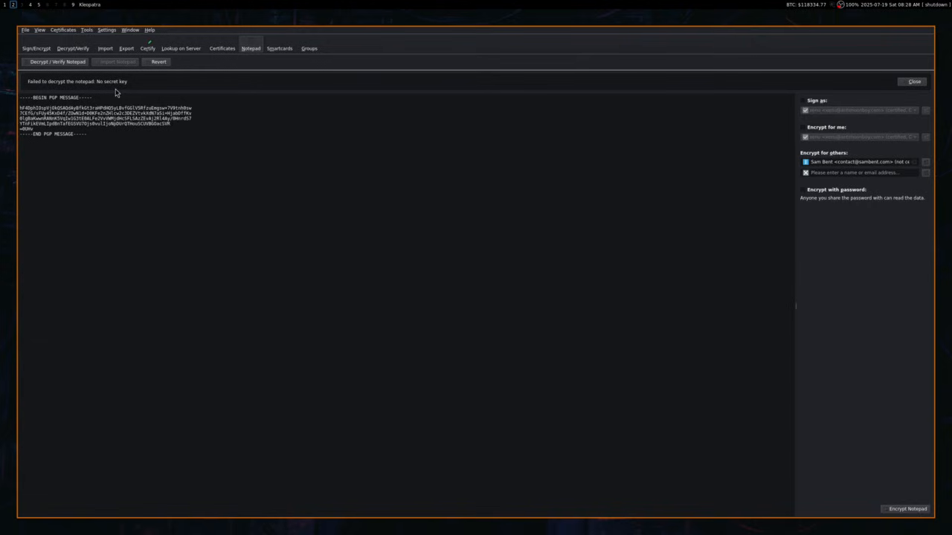
Open Kleopatra's File menu.
{"action": "left_click", "coordinate": [25, 30]}
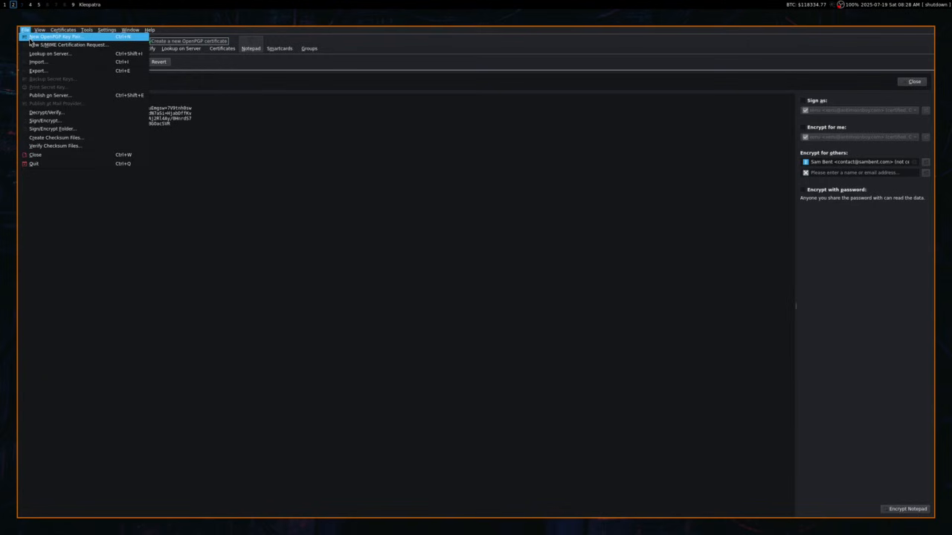
Start a New OpenPGP Key Pair named 'practice' and fill in its e-mail address.
{"action": "left_click", "coordinate": [30, 37]}
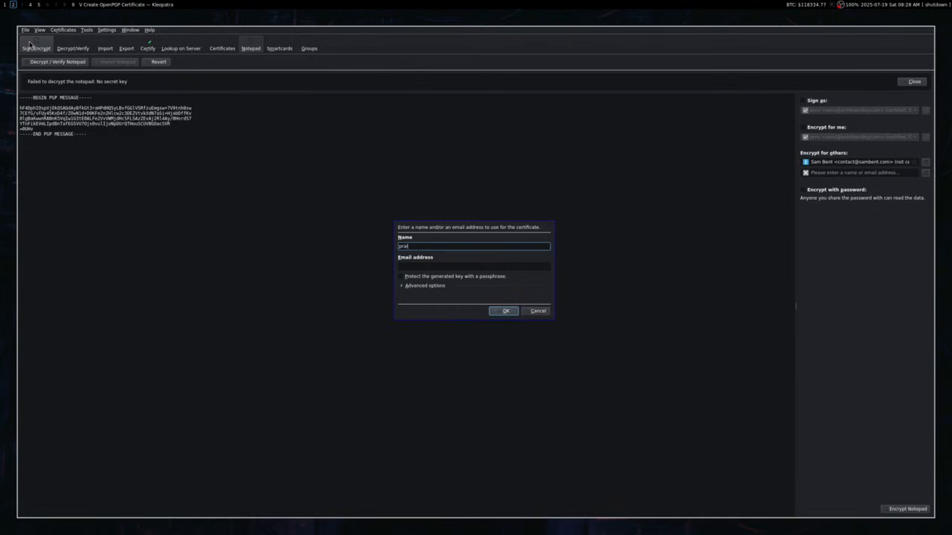
{"action": "type", "text": "tice"}
{"action": "key", "text": "Tab"}
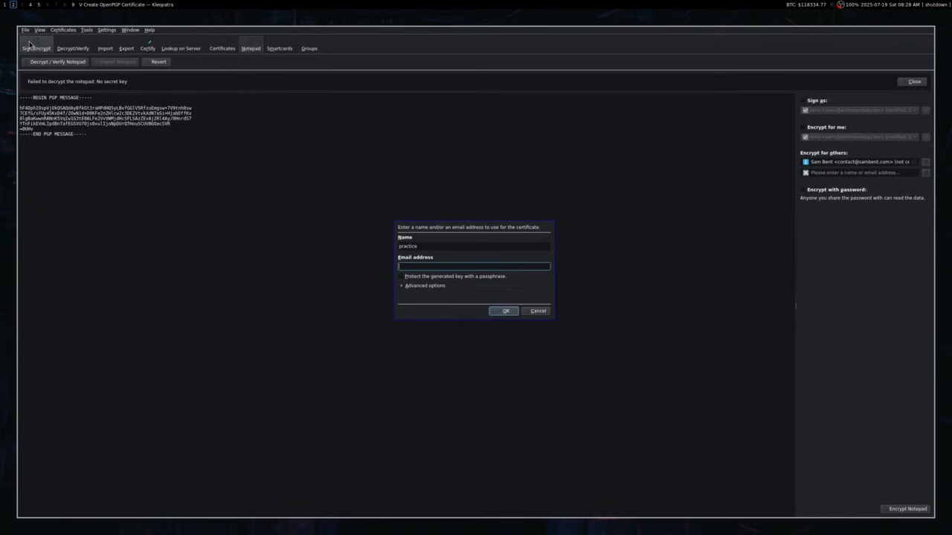
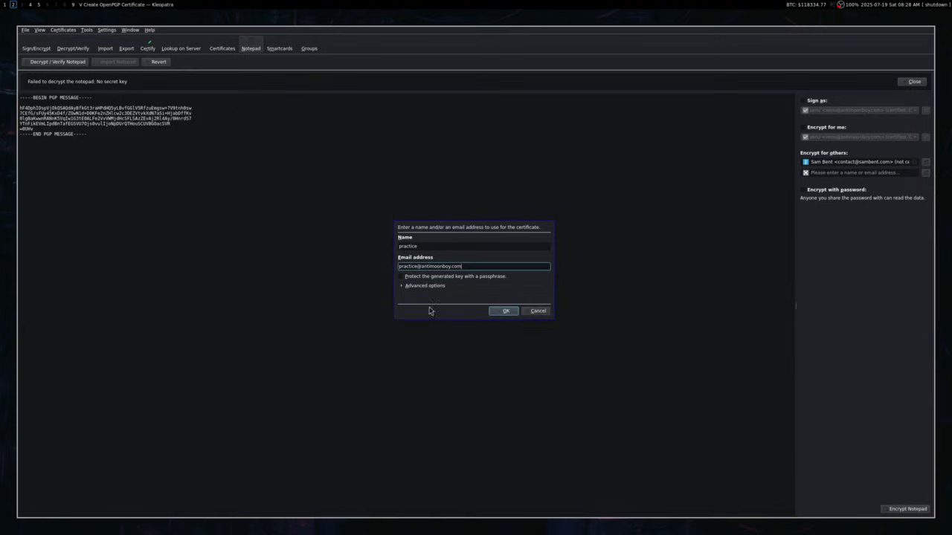
In the advanced options, use rsa4096 key material and enable a Valid until expiry of 7/19/2028.
{"action": "left_click", "coordinate": [401, 286]}
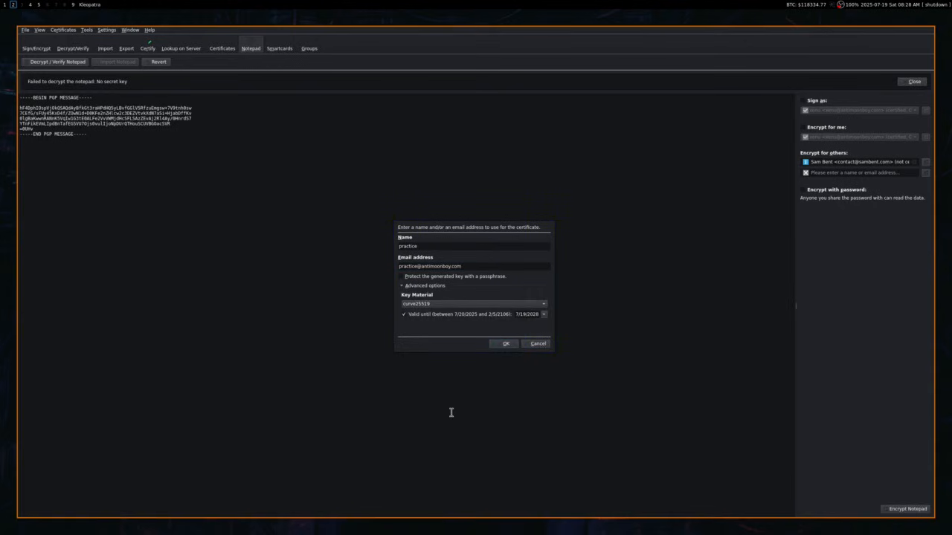
{"action": "left_click", "coordinate": [459, 305]}
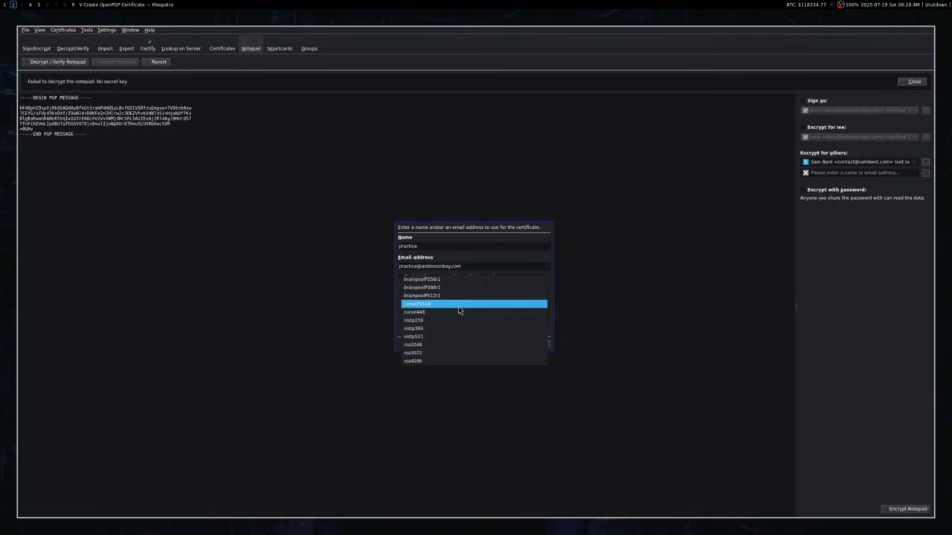
{"action": "left_click", "coordinate": [418, 361]}
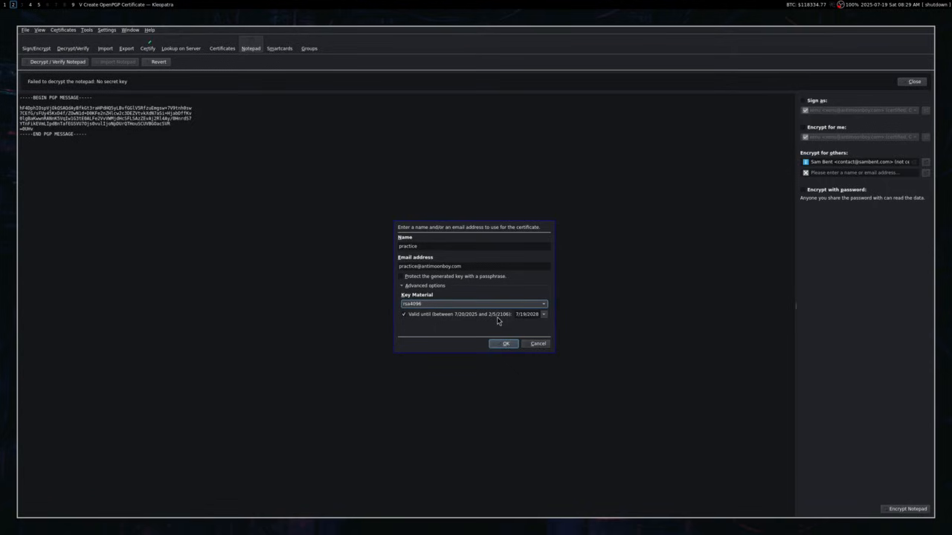
{"action": "left_click", "coordinate": [404, 314]}
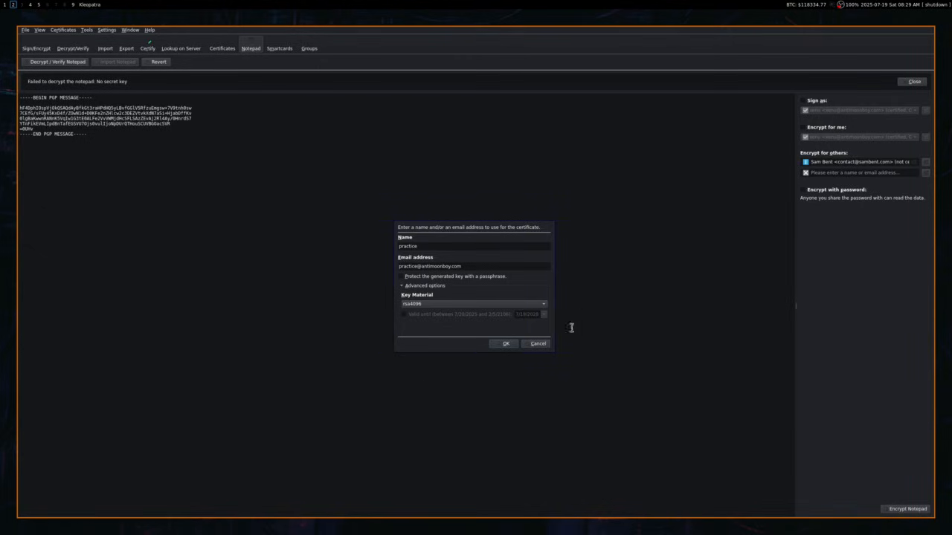
{"action": "left_click", "coordinate": [406, 306]}
{"action": "left_click", "coordinate": [411, 325]}
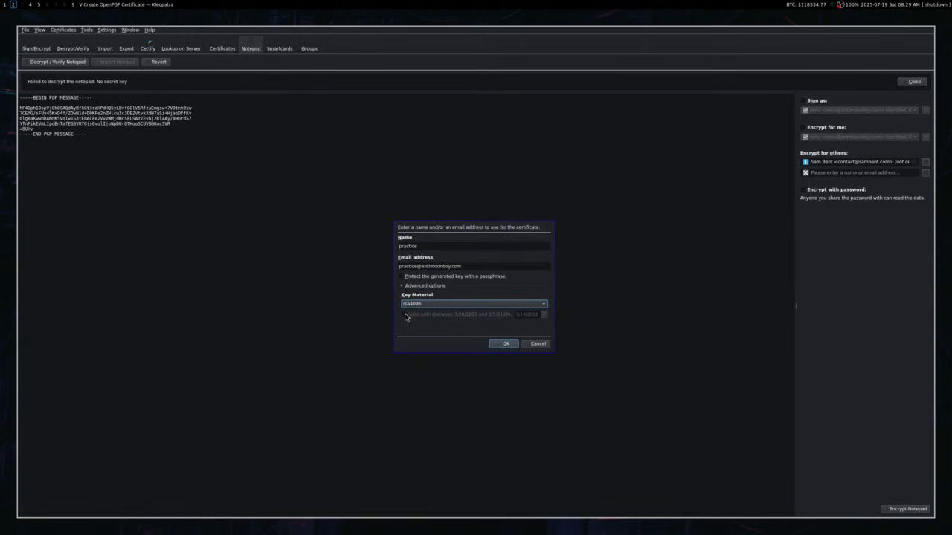
{"action": "left_click", "coordinate": [404, 315]}
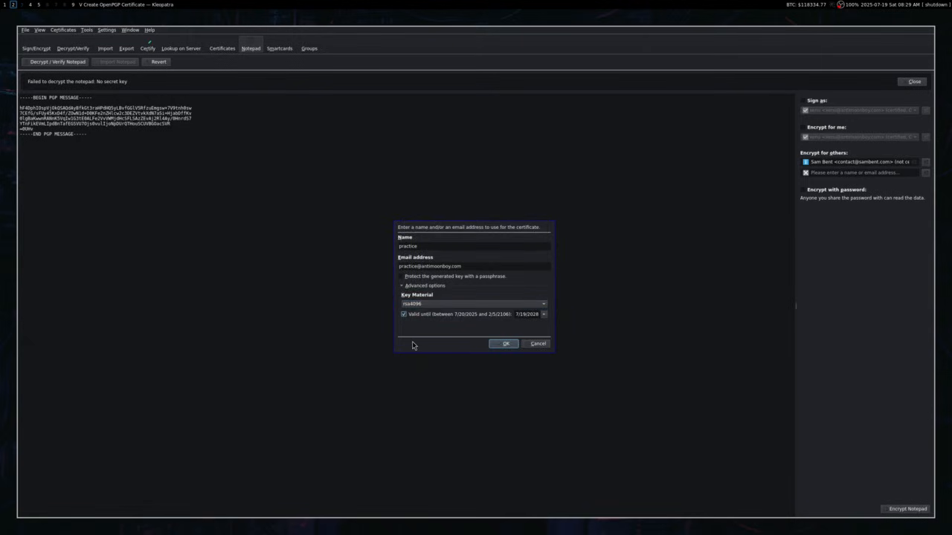
Create the practice certificate, dismiss the success notice, and clear the old PGP message.
{"action": "left_click", "coordinate": [506, 344]}
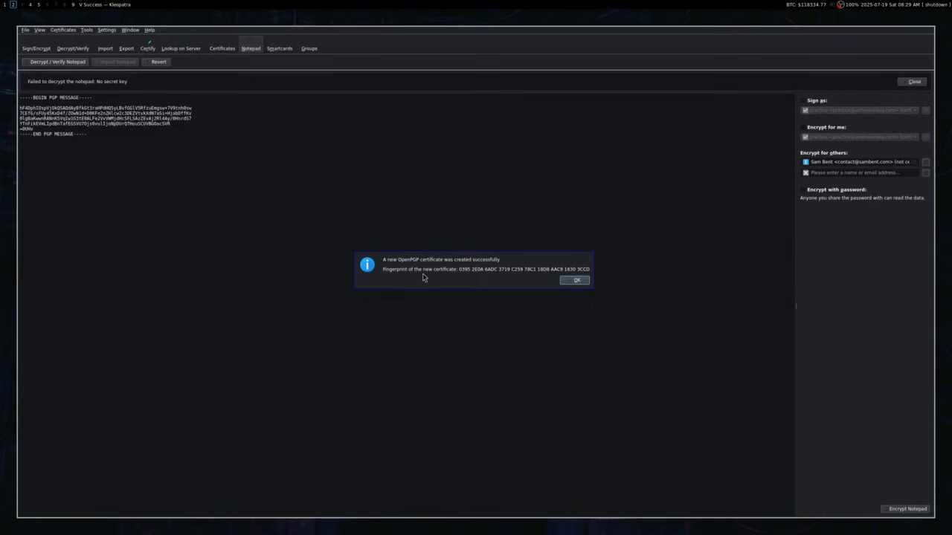
{"action": "left_click", "coordinate": [575, 280]}
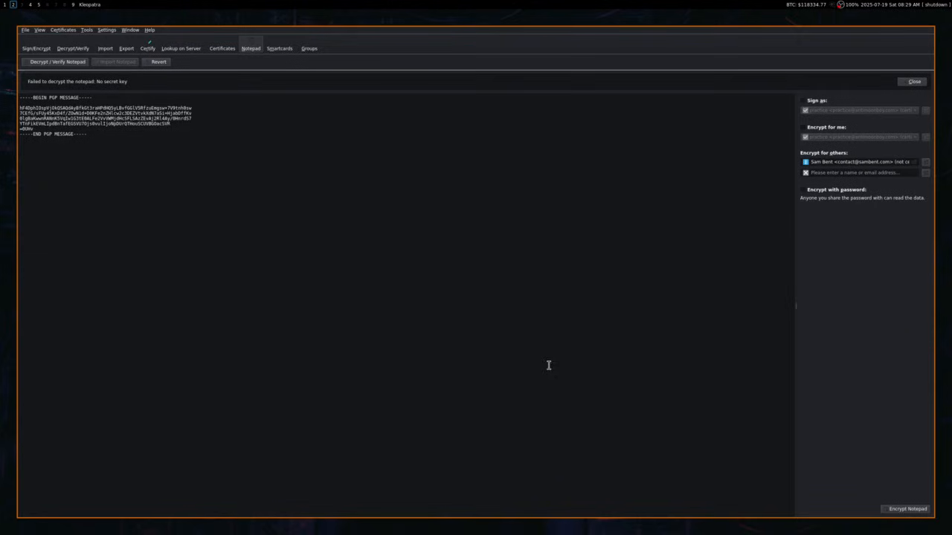
{"action": "left_click_drag", "start_coordinate": [542, 361], "coordinate": [2, 84]}
{"action": "key", "text": "BackSpace"}
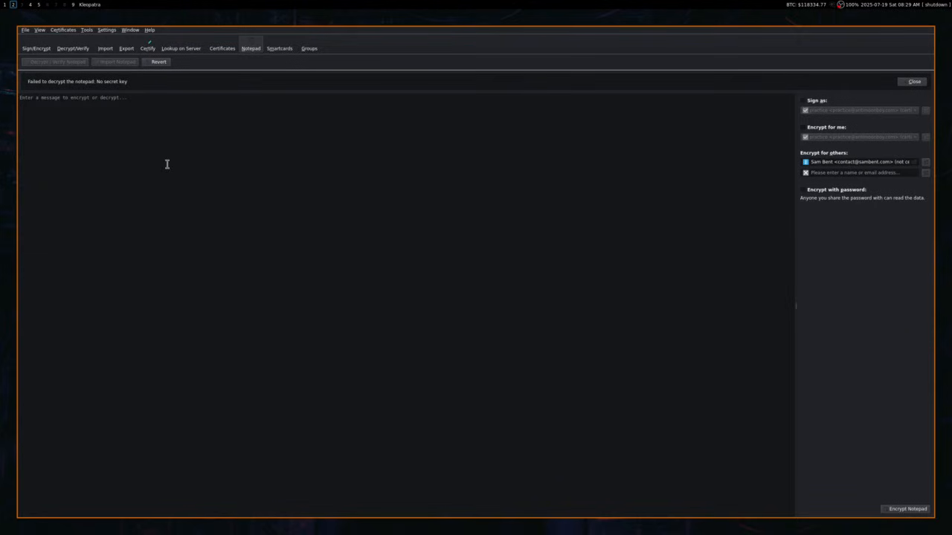
Encrypt 'Hi, I like your videos' to your own key, then decrypt it back to text.
{"action": "left_click", "coordinate": [803, 127]}
{"action": "type", "text": "H"}
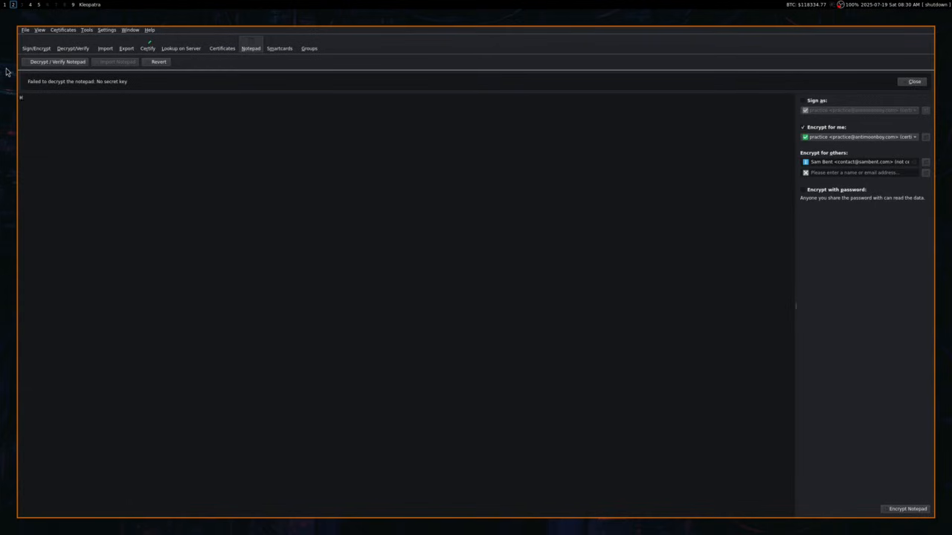
{"action": "type", "text": "i, I like your videos!"}
{"action": "left_click", "coordinate": [891, 511]}
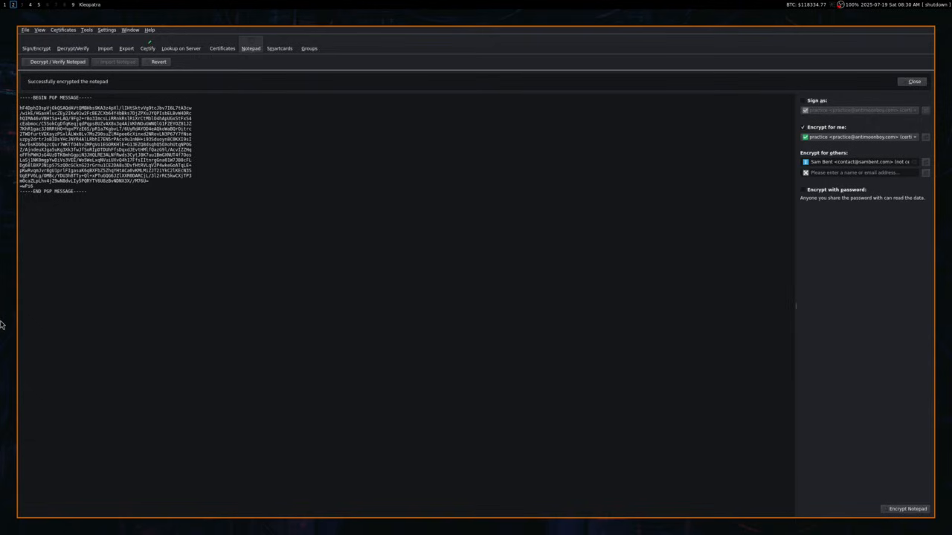
{"action": "left_click", "coordinate": [65, 63]}
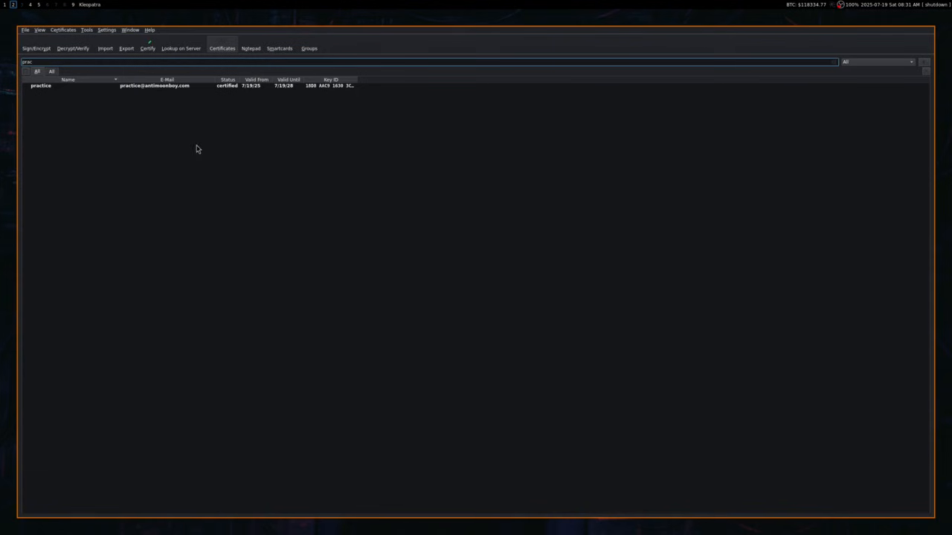
Export the practice certificate's public key as practice_0x18D8AAC916303CCD_public.asc into Documents/Test.
{"action": "right_click", "coordinate": [152, 88]}
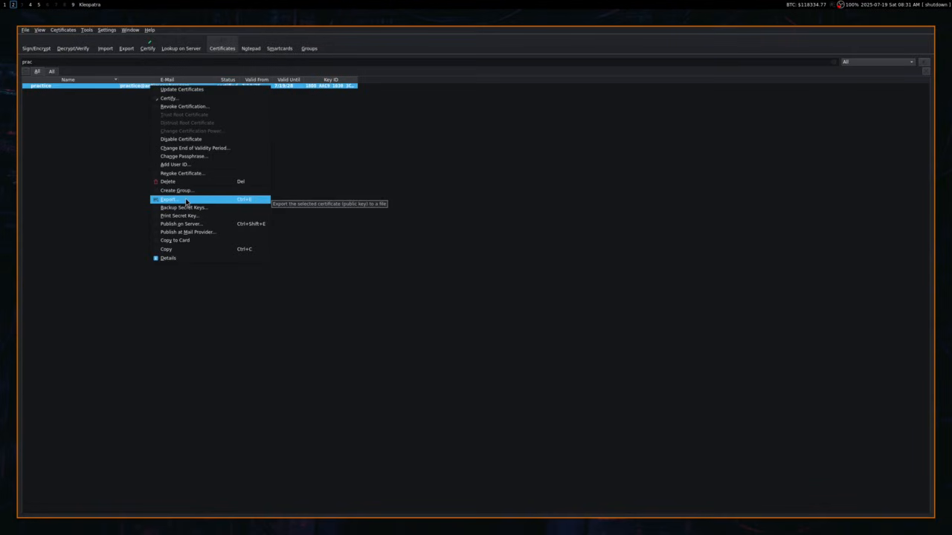
{"action": "left_click", "coordinate": [188, 200]}
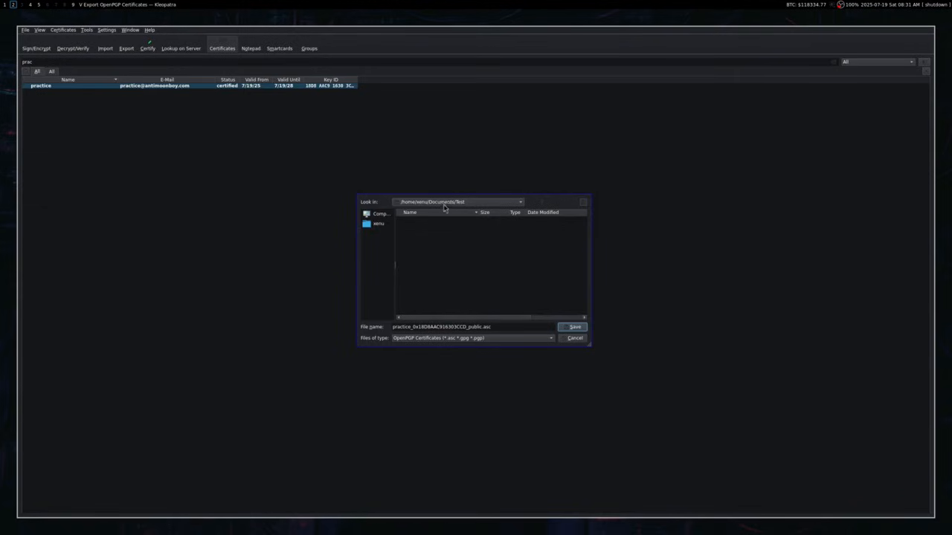
{"action": "left_click", "coordinate": [573, 328]}
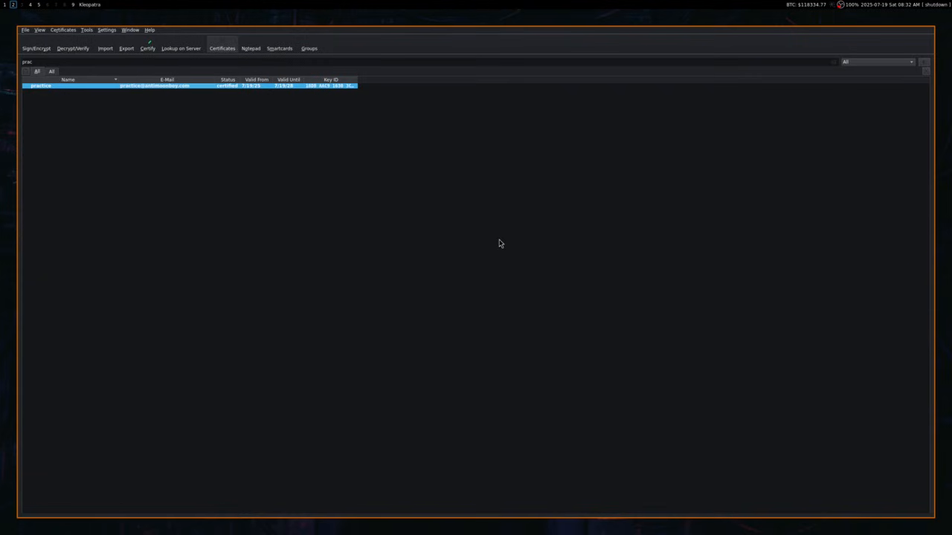
In a new terminal, go to Documents/Test and cat the exported practice public key file.
{"action": "key", "text": "super+Return"}
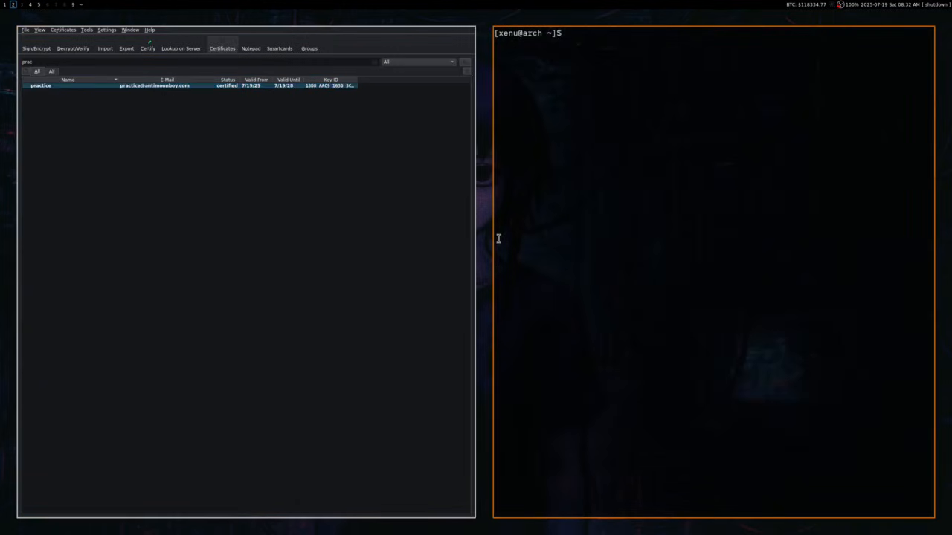
{"action": "type", "text": "cd Documents/Test"}
{"action": "key", "text": "Return"}
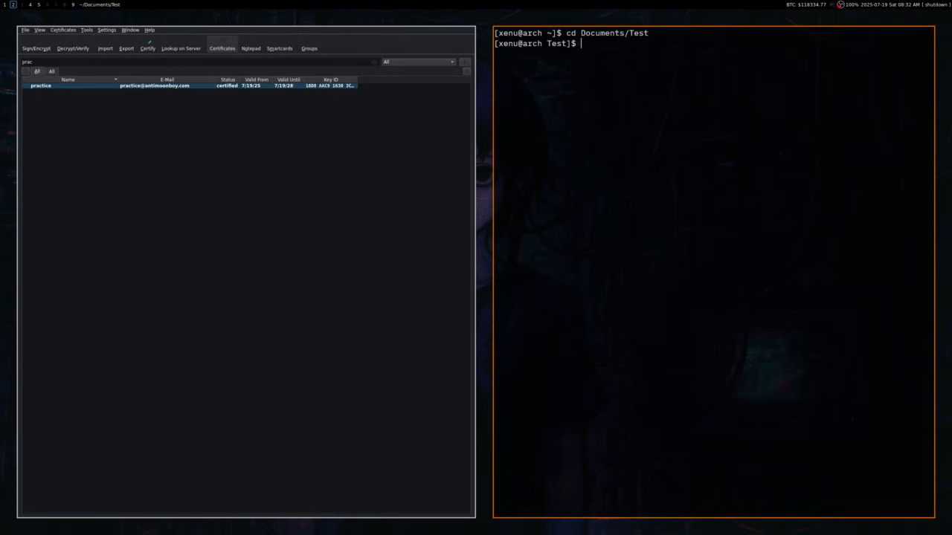
{"action": "type", "text": "cat p"}
{"action": "key", "text": "Tab"}
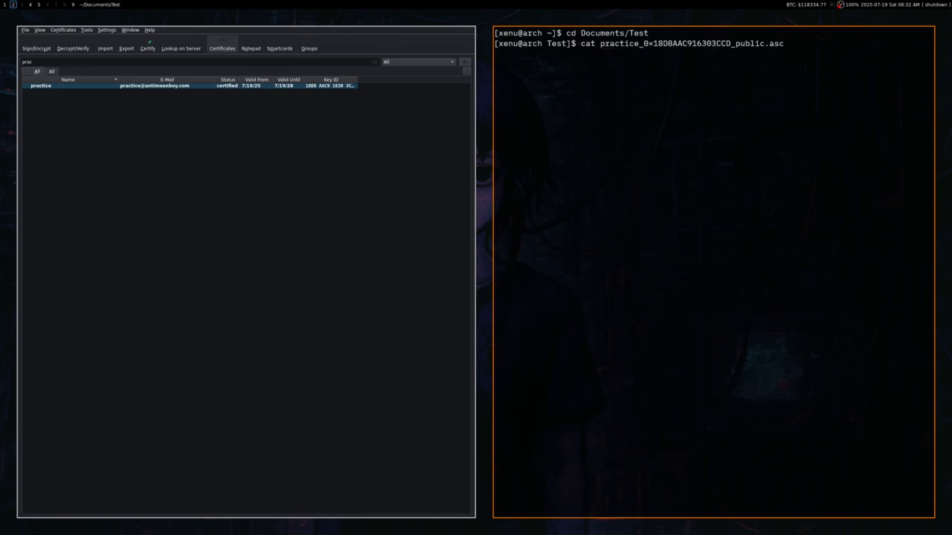
{"action": "key", "text": "Return"}
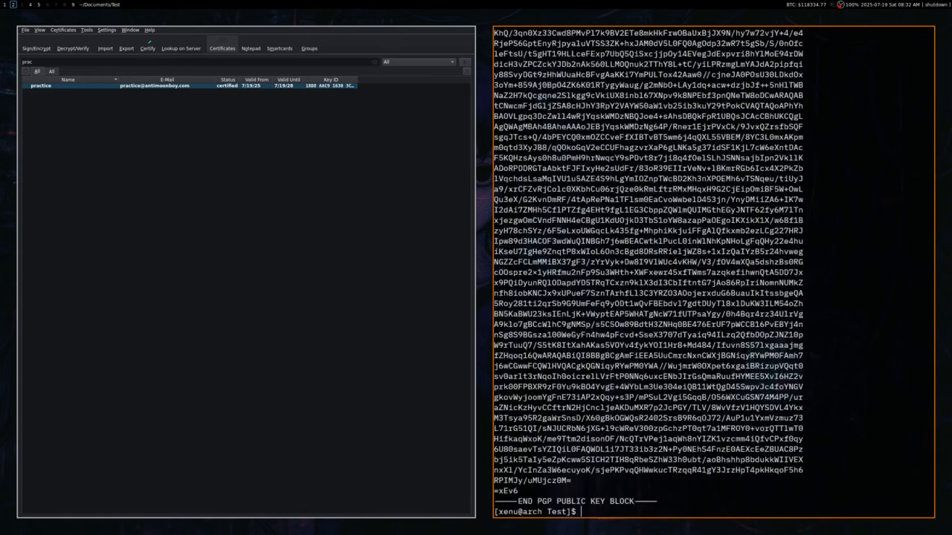
Scroll through the printed PGP public key block, then close the terminal.
{"action": "scroll", "coordinate": [746, 332], "scroll_direction": "up", "scroll_amount": 3}
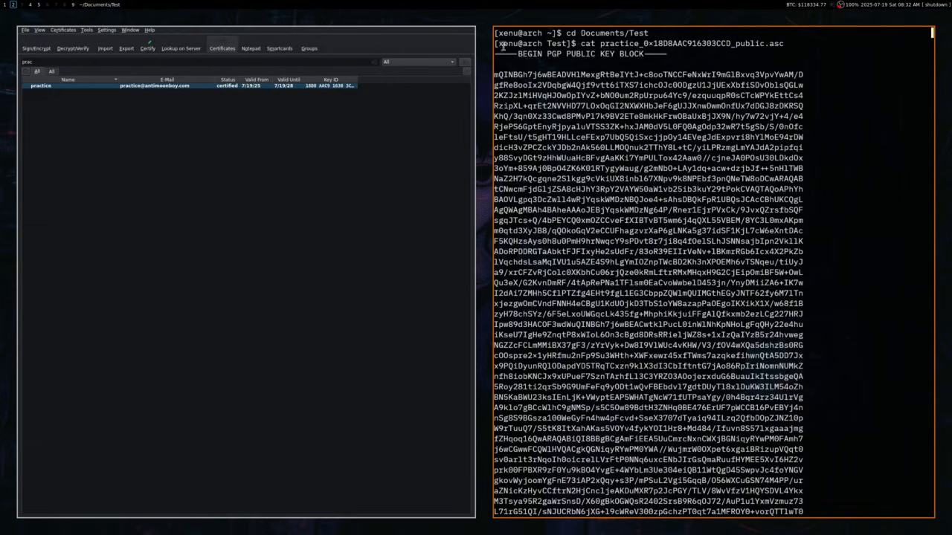
{"action": "scroll", "coordinate": [632, 193], "scroll_direction": "down", "scroll_amount": 2}
{"action": "scroll", "coordinate": [652, 284], "scroll_direction": "up", "scroll_amount": 2}
{"action": "key", "text": "super+w"}
Bring up the context menu for the practice certificate in Kleopatra.
{"action": "right_click", "coordinate": [159, 85]}
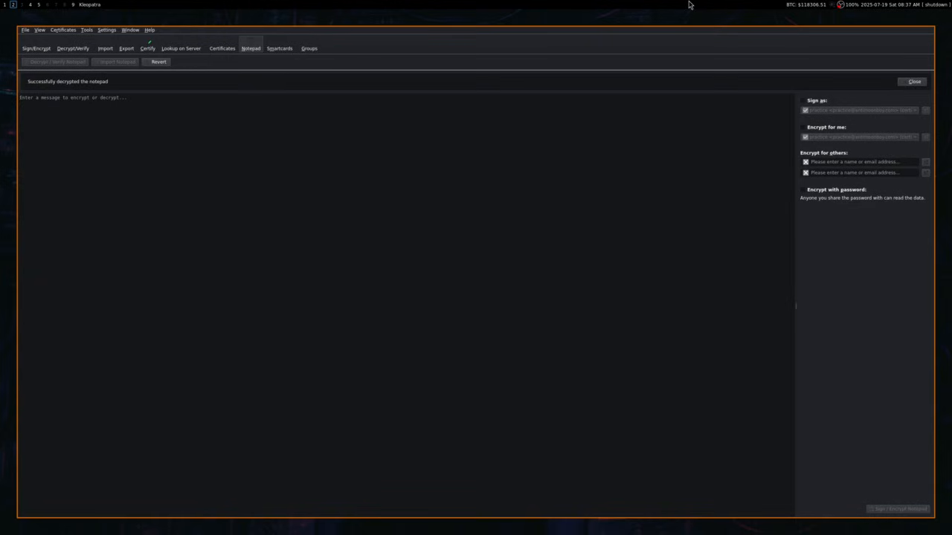
Type a note saying the Instagram account is mine, then sign it with the practice key.
{"action": "type", "text": "The instagram account "}
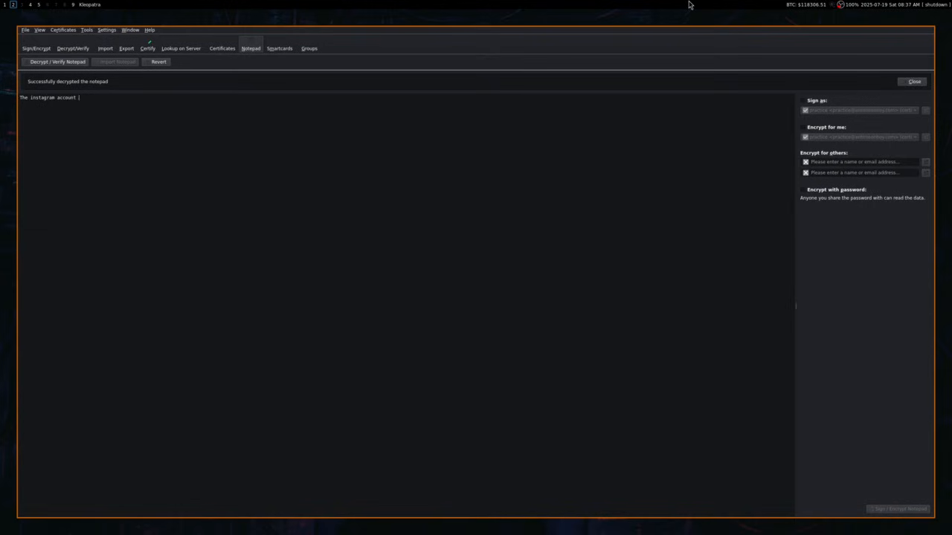
{"action": "type", "text": "antimoonboy is mine!"}
{"action": "left_click", "coordinate": [804, 110]}
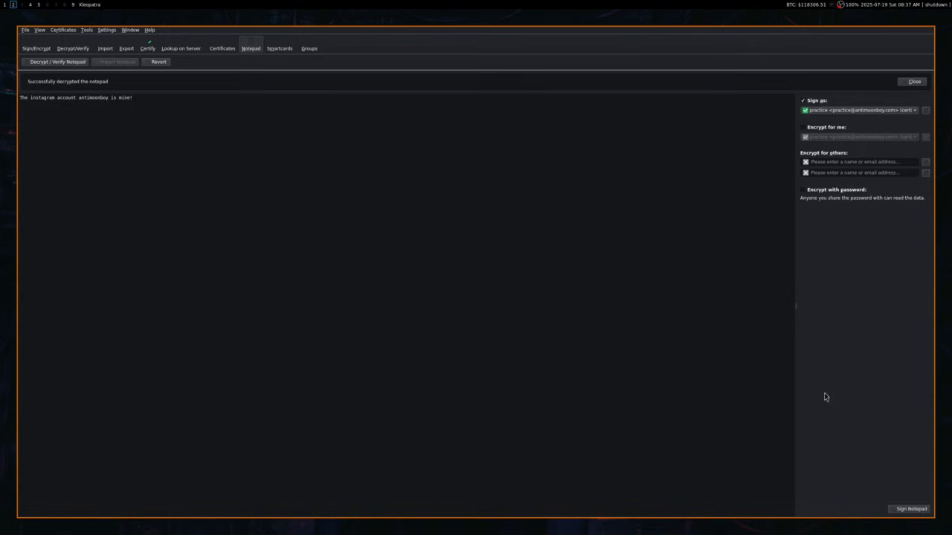
{"action": "left_click", "coordinate": [920, 512]}
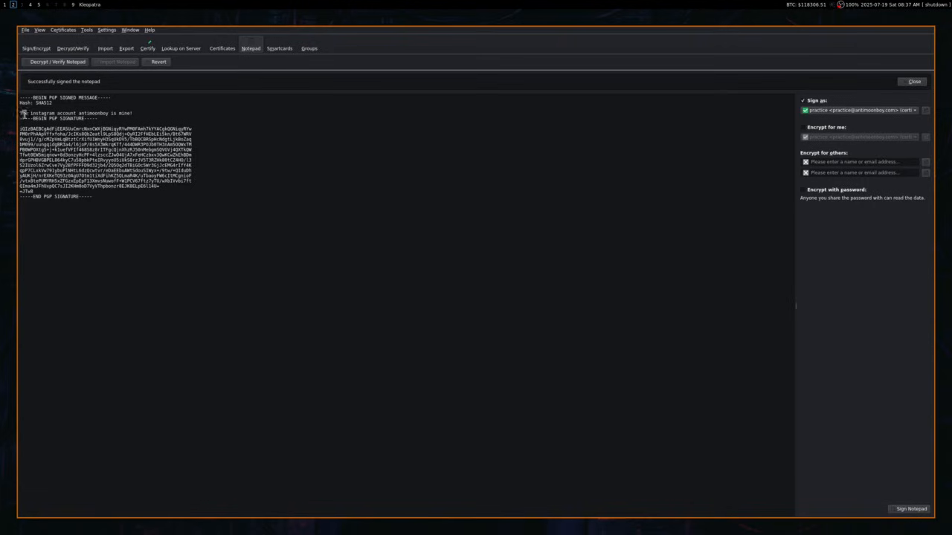
{"action": "left_click_drag", "start_coordinate": [23, 113], "coordinate": [198, 117]}
{"action": "left_click", "coordinate": [182, 233]}
{"action": "left_click_drag", "start_coordinate": [182, 233], "coordinate": [18, 95]}
{"action": "left_click", "coordinate": [102, 156]}
Verify the signature on the signed Instagram ownership note in the Notepad.
{"action": "left_click", "coordinate": [53, 63]}
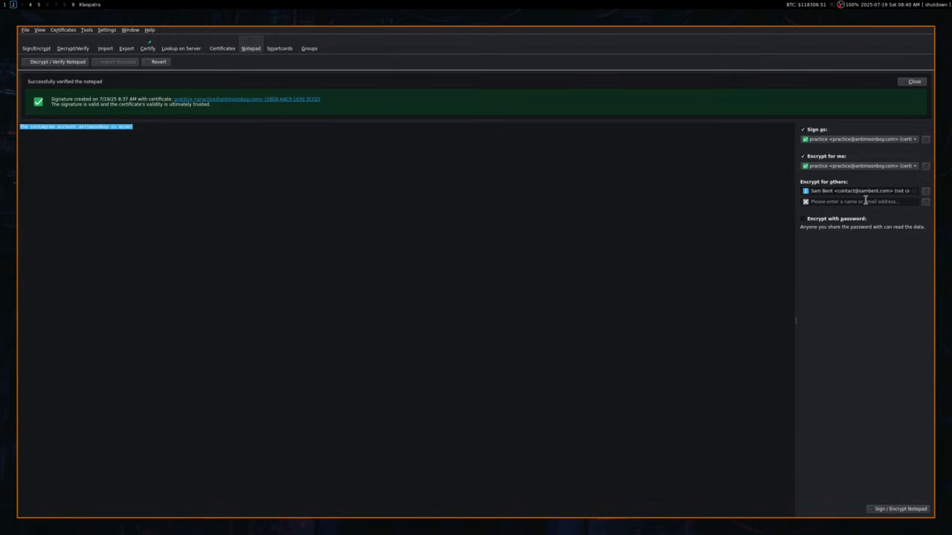
Sign and encrypt the notepad message, then decrypt and verify it.
{"action": "left_click", "coordinate": [106, 150]}
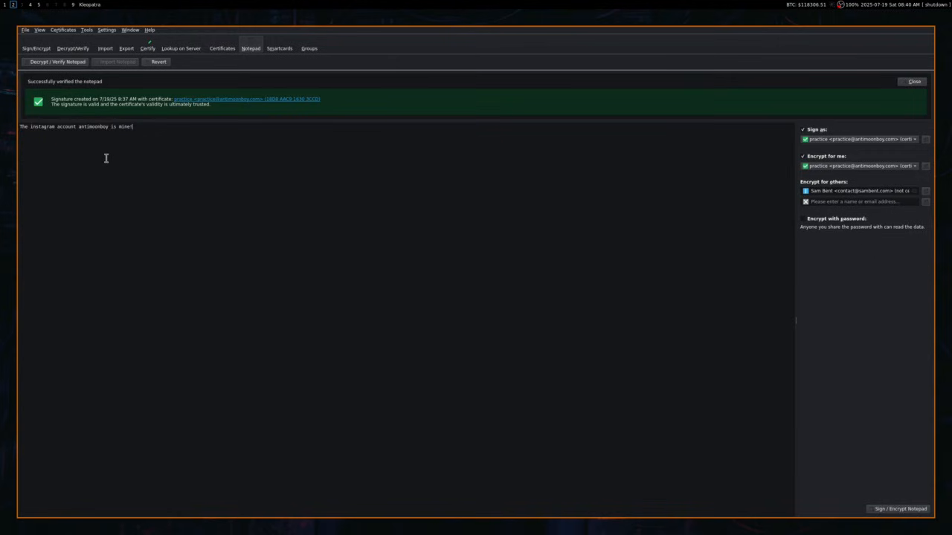
{"action": "left_click", "coordinate": [889, 510]}
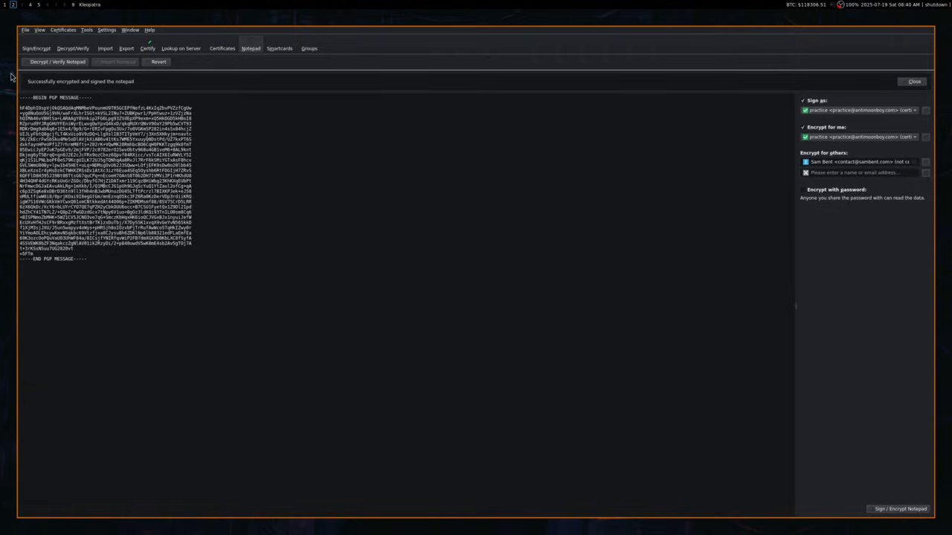
{"action": "left_click", "coordinate": [62, 62]}
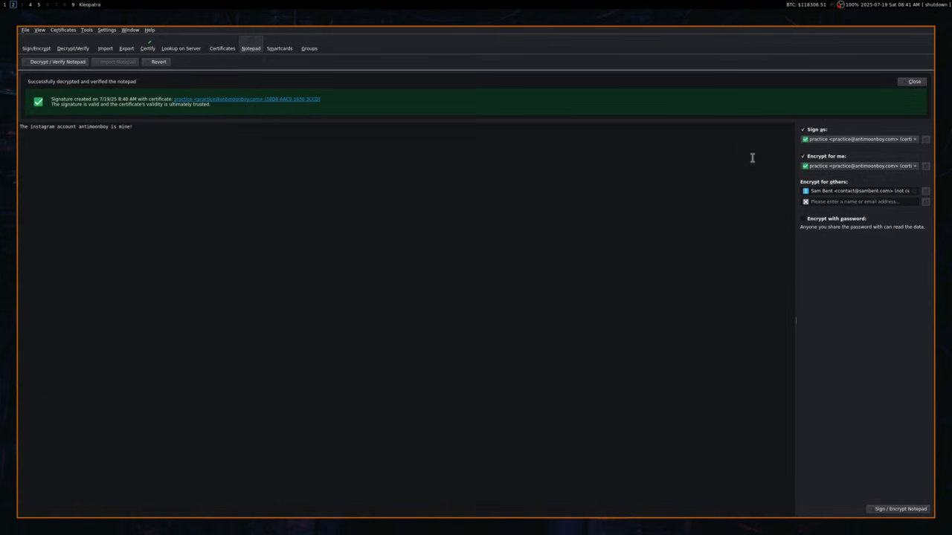
Drop encryption for self and the other recipient, and sign the notepad text only.
{"action": "left_click", "coordinate": [803, 157]}
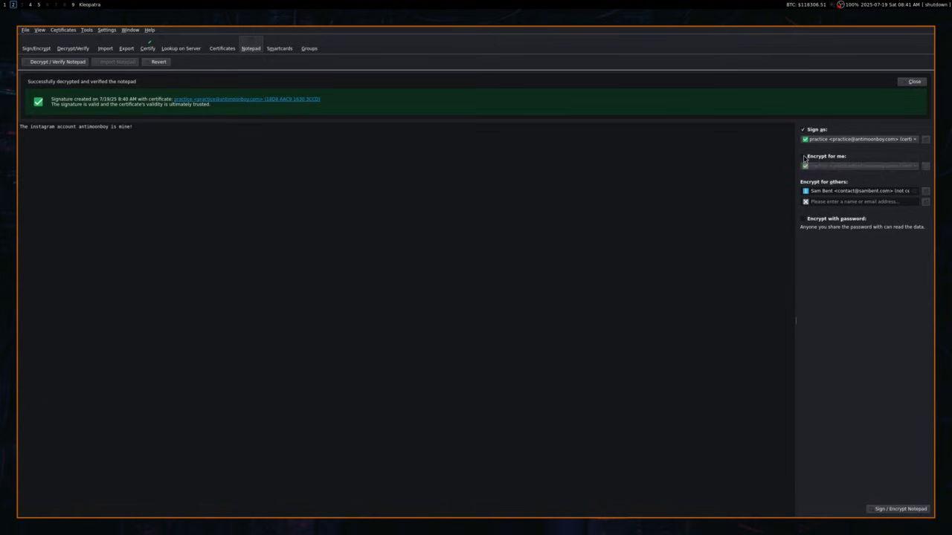
{"action": "left_click", "coordinate": [836, 192]}
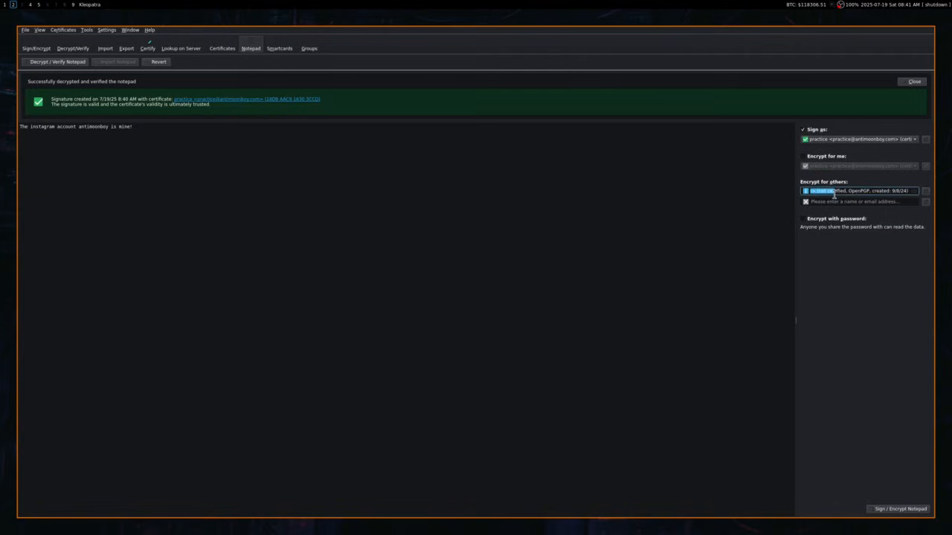
{"action": "left_click", "coordinate": [913, 191]}
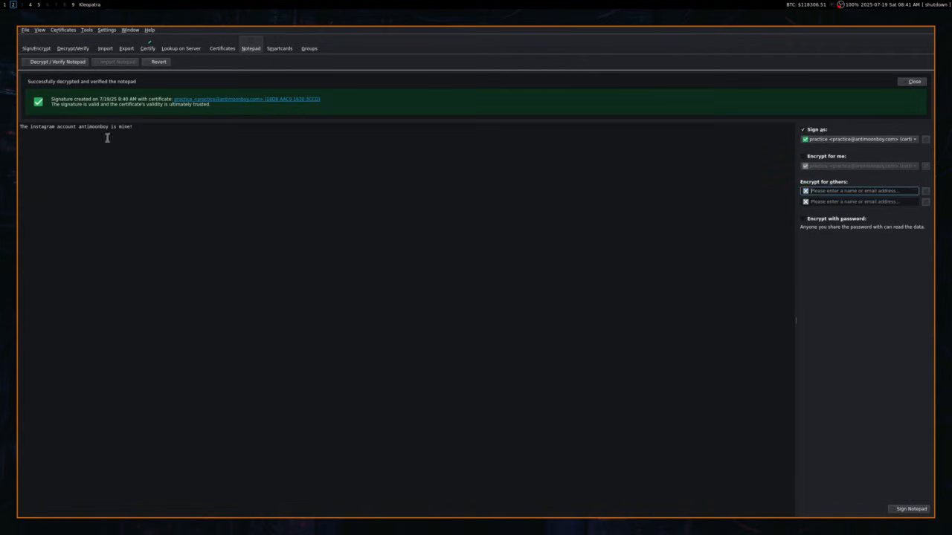
{"action": "left_click", "coordinate": [911, 510]}
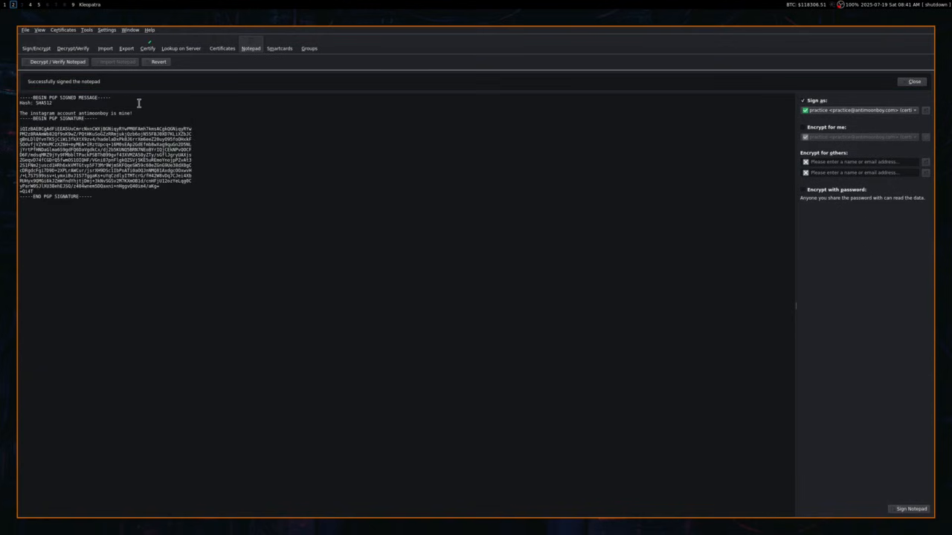
Select the entire PGP signed message text in the Notepad.
{"action": "left_click_drag", "start_coordinate": [142, 114], "coordinate": [113, 121]}
{"action": "left_click_drag", "start_coordinate": [2, 121], "coordinate": [1, 110]}
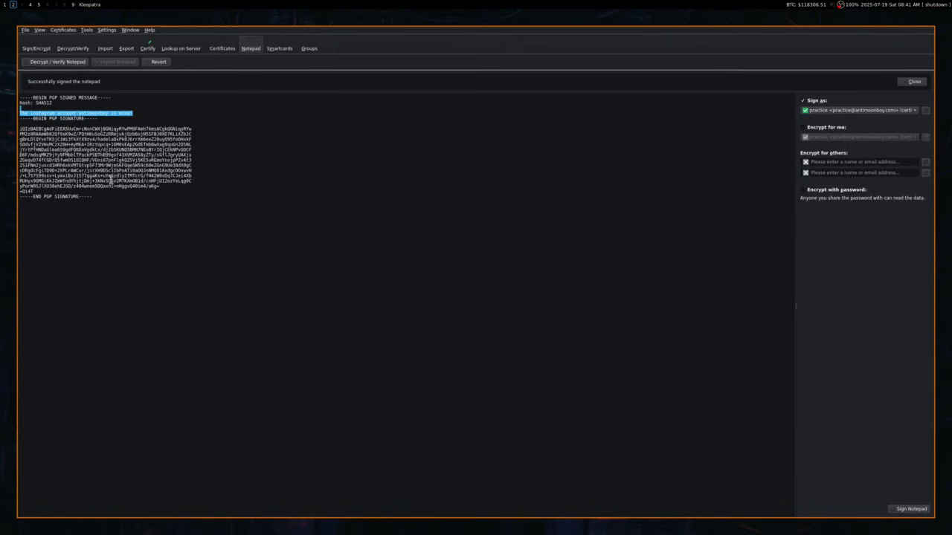
{"action": "left_click", "coordinate": [116, 177]}
{"action": "key", "text": "ctrl+a"}
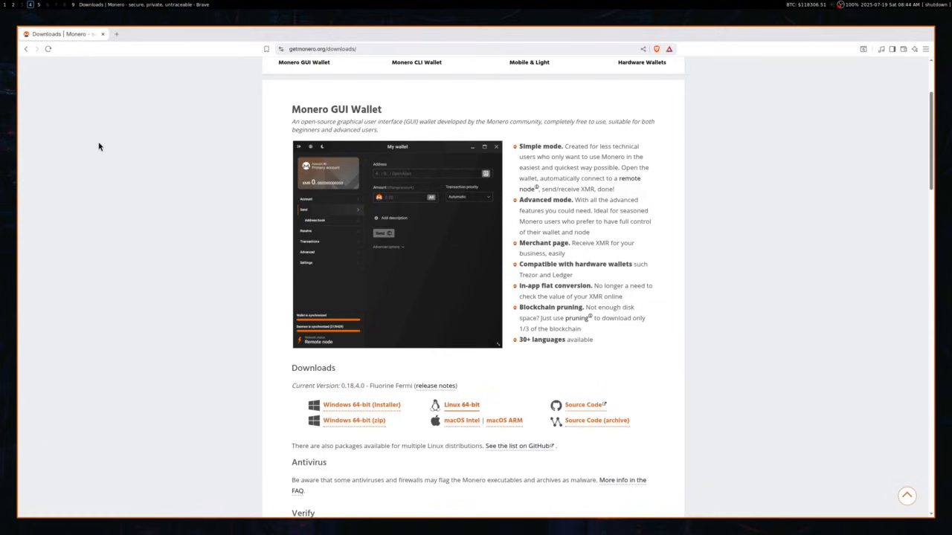
Download the Linux 64-bit GUI wallet tarball and reveal the SHA256 hashes for each download.
{"action": "left_click", "coordinate": [455, 406]}
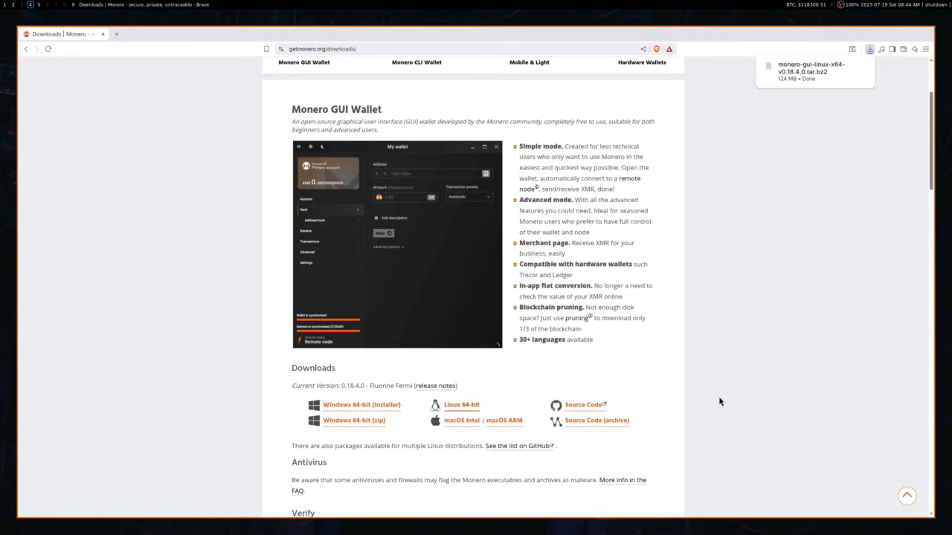
{"action": "scroll", "coordinate": [604, 349], "scroll_direction": "down", "scroll_amount": 1}
{"action": "scroll", "coordinate": [603, 350], "scroll_direction": "down", "scroll_amount": 4}
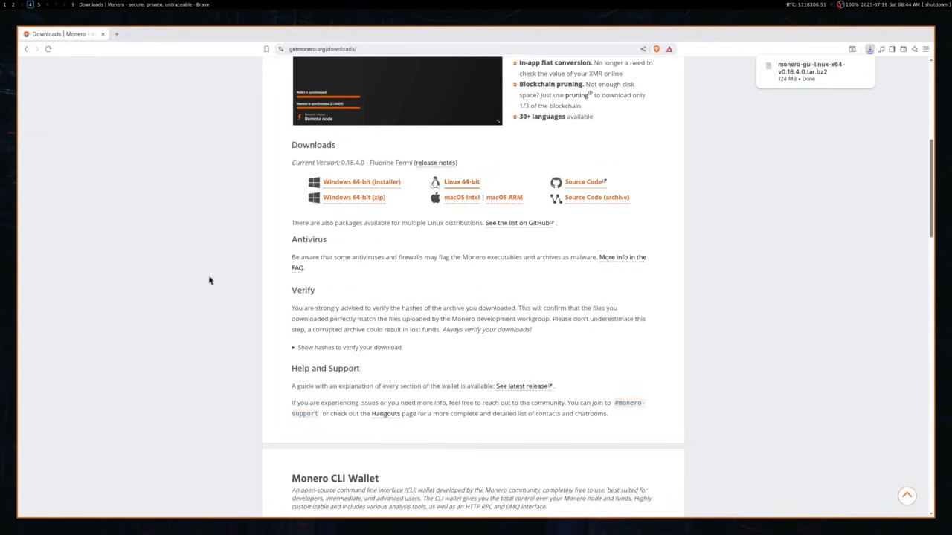
{"action": "left_click", "coordinate": [346, 348]}
Open the signed hashes.txt list in a new background tab.
{"action": "scroll", "coordinate": [349, 348], "scroll_direction": "down", "scroll_amount": 1}
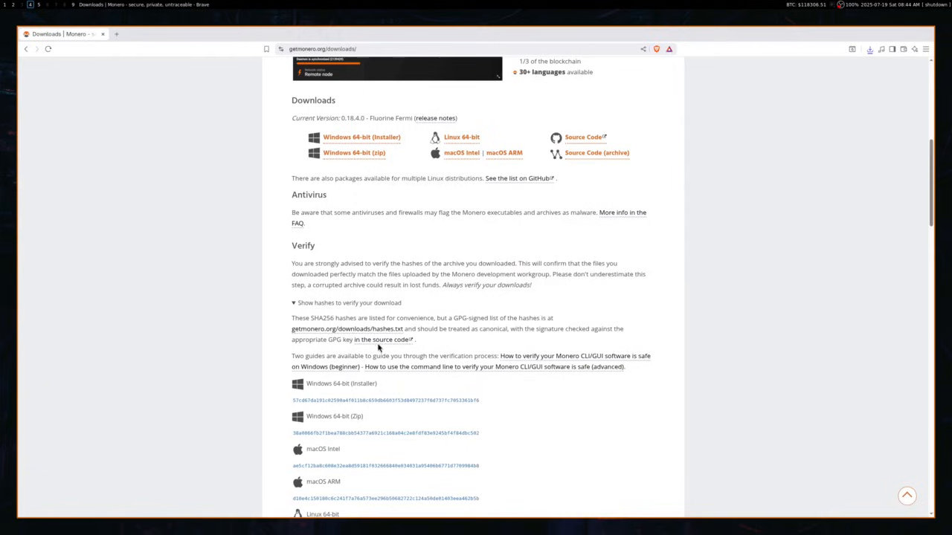
{"action": "middle_click", "coordinate": [336, 332]}
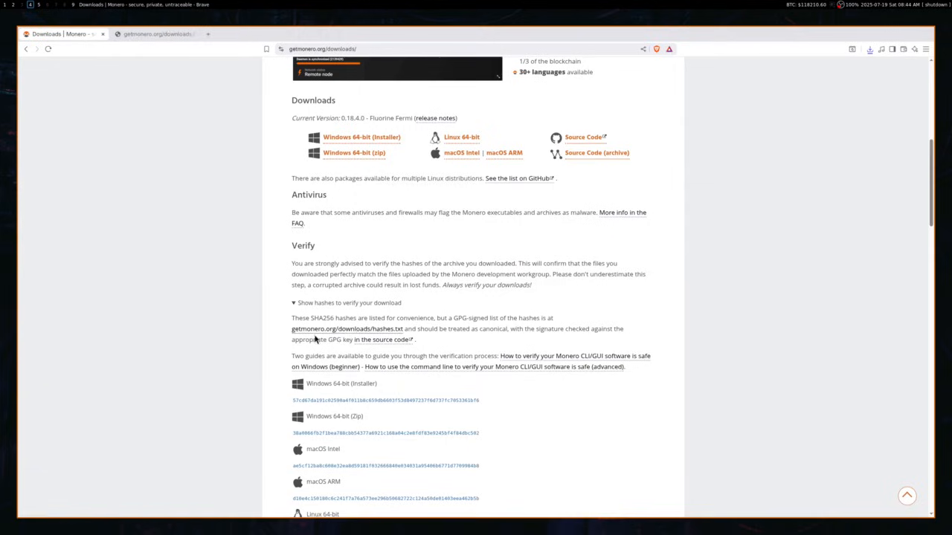
{"action": "scroll", "coordinate": [313, 350], "scroll_direction": "down", "scroll_amount": 5}
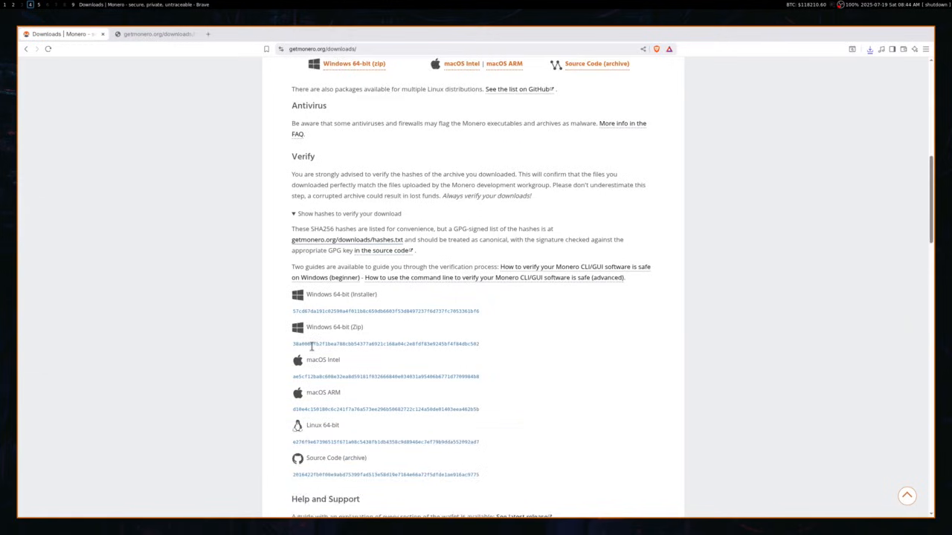
{"action": "scroll", "coordinate": [335, 364], "scroll_direction": "up", "scroll_amount": 2}
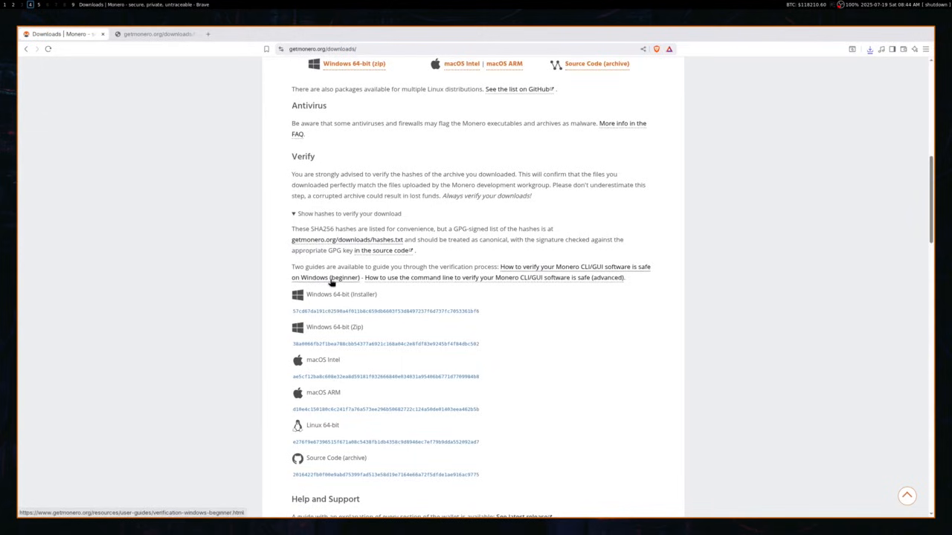
Open the Windows (beginner) guide, read to 2.1 Download Signing Key, then view binaryfate.asc.
{"action": "left_click", "coordinate": [331, 280]}
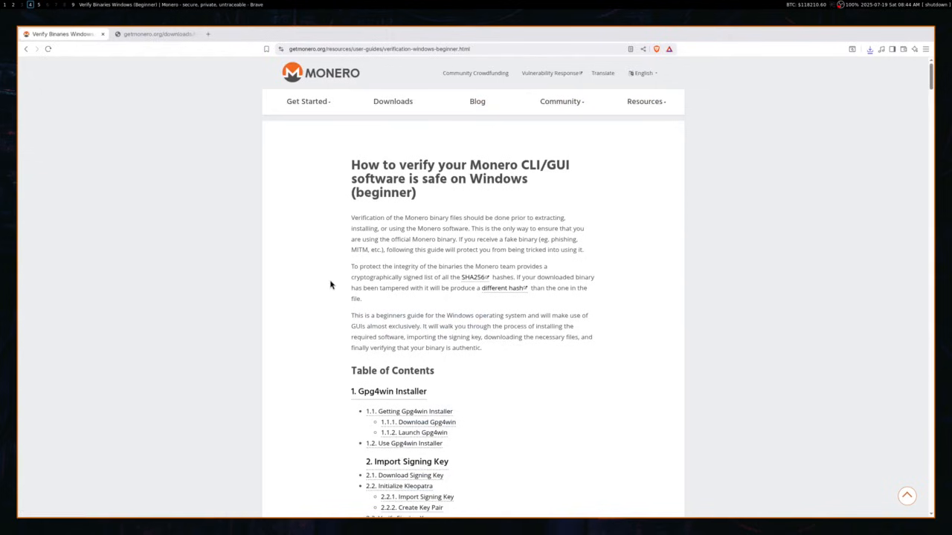
{"action": "scroll", "coordinate": [331, 284], "scroll_direction": "down", "scroll_amount": 15}
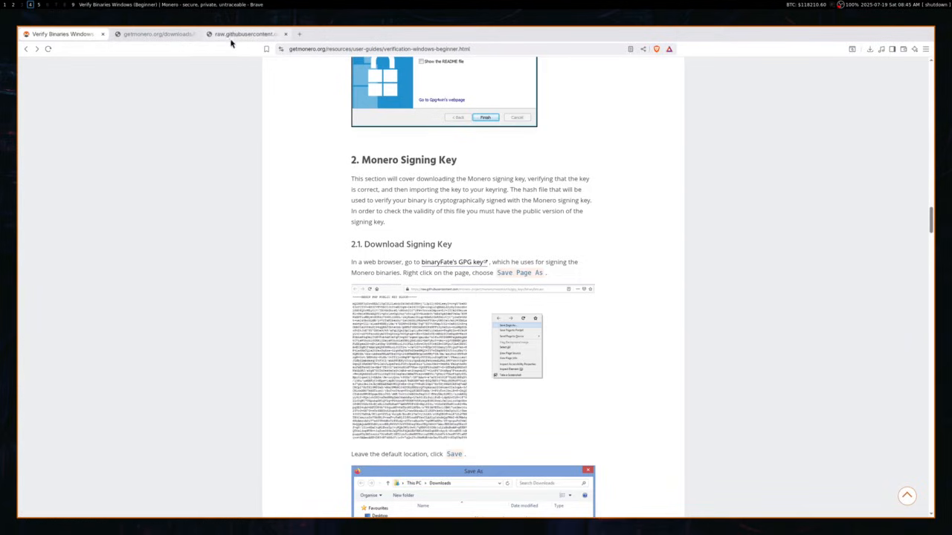
{"action": "left_click", "coordinate": [240, 34]}
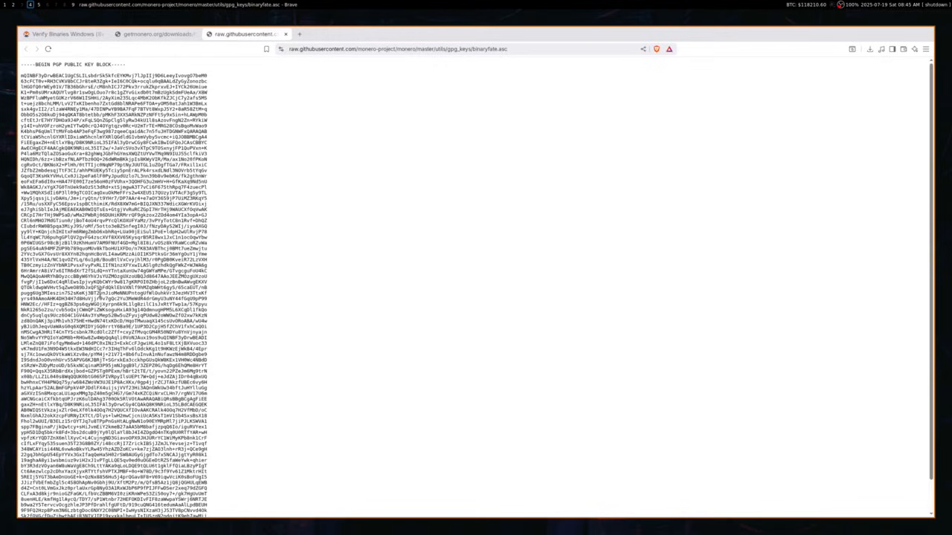
After checking hashes.txt, select all of binaryfate.asc's PGP key block and switch to Kleopatra.
{"action": "left_click", "coordinate": [161, 35]}
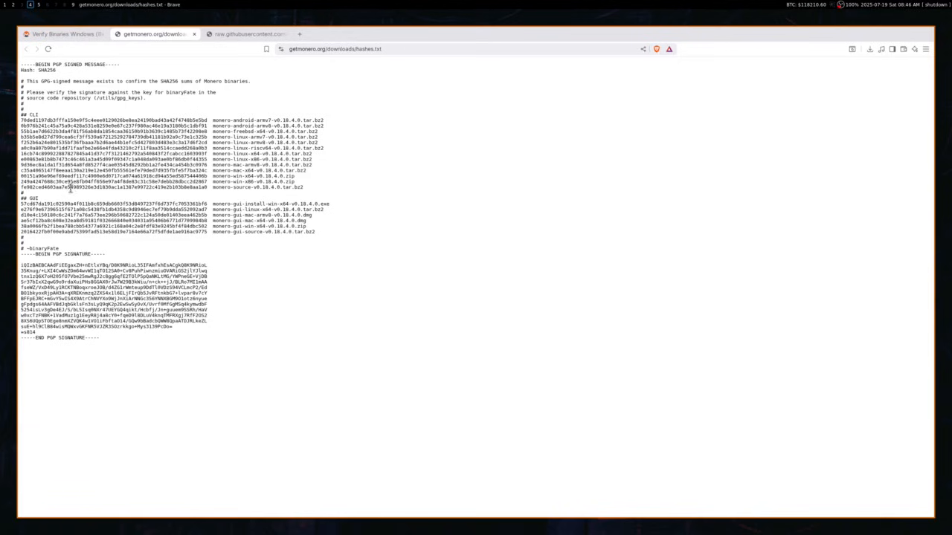
{"action": "left_click", "coordinate": [245, 34]}
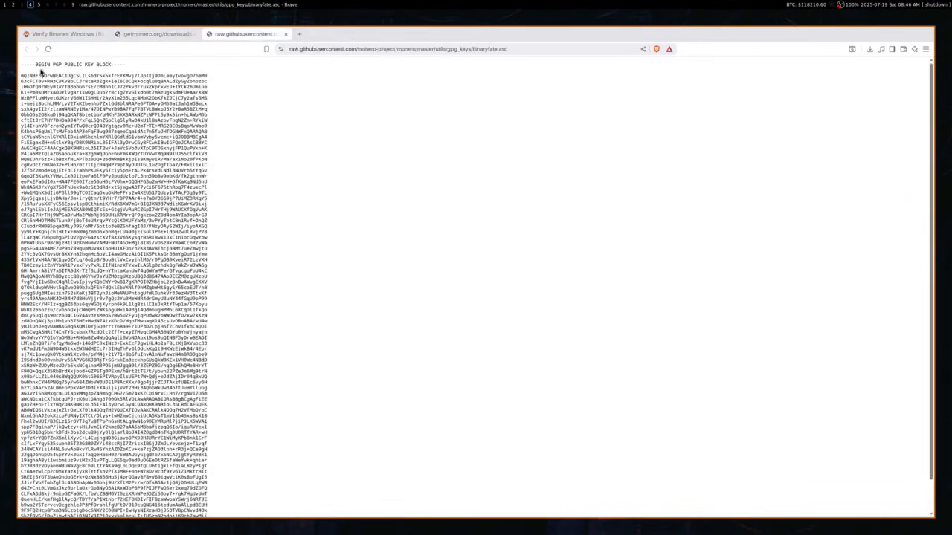
{"action": "left_click_drag", "start_coordinate": [22, 70], "coordinate": [147, 81]}
{"action": "scroll", "coordinate": [126, 104], "scroll_direction": "down", "scroll_amount": 3}
{"action": "scroll", "coordinate": [44, 153], "scroll_direction": "up", "scroll_amount": 3}
{"action": "left_click", "coordinate": [37, 156]}
{"action": "scroll", "coordinate": [41, 154], "scroll_direction": "down", "scroll_amount": 5}
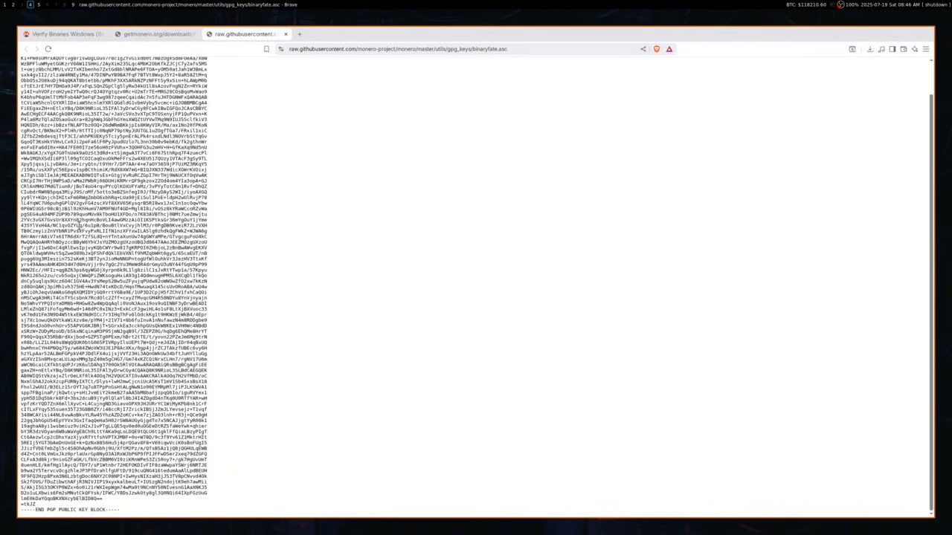
{"action": "scroll", "coordinate": [110, 233], "scroll_direction": "up", "scroll_amount": 5}
{"action": "key", "text": "ctrl+a"}
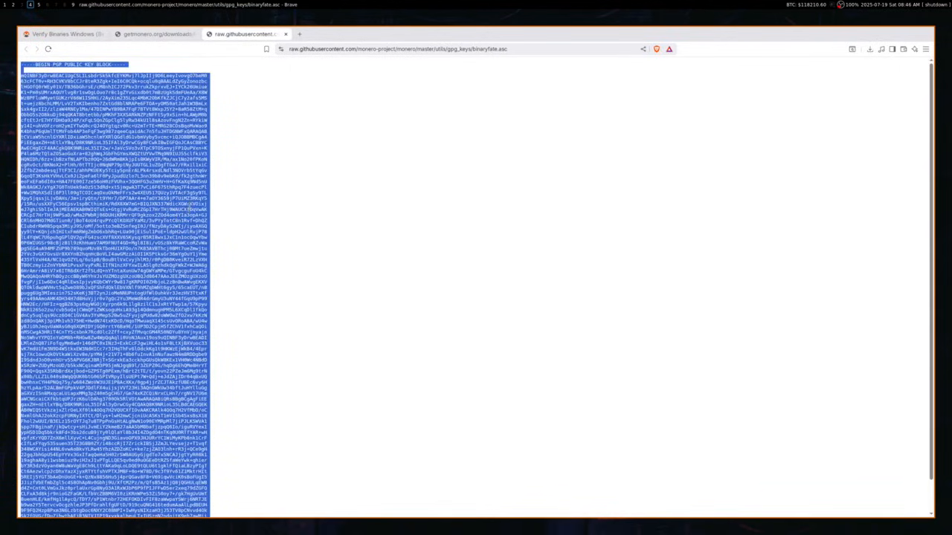
{"action": "key", "text": "super+2"}
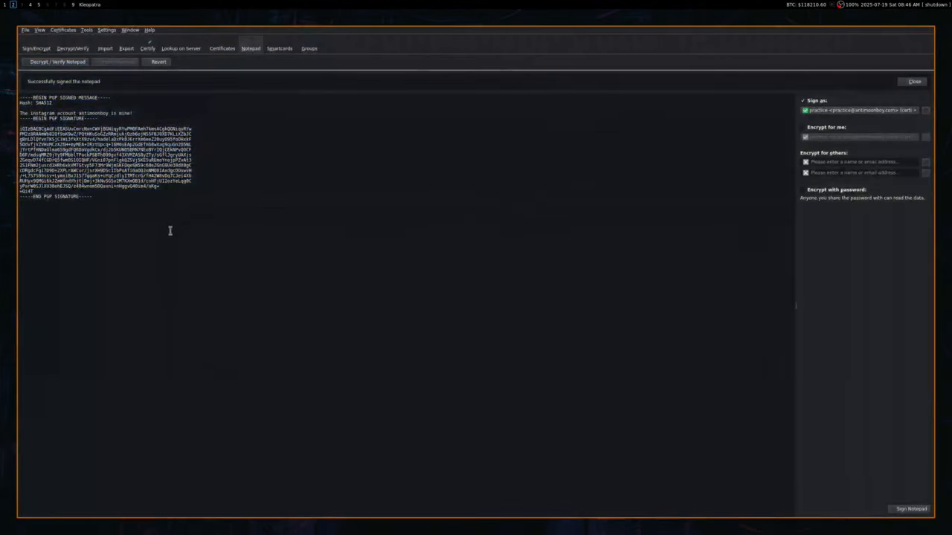
Import binaryFate's key from the clipboard as a certificate, then switch to the Brave hashes.txt page.
{"action": "key", "text": "ctrl+a"}
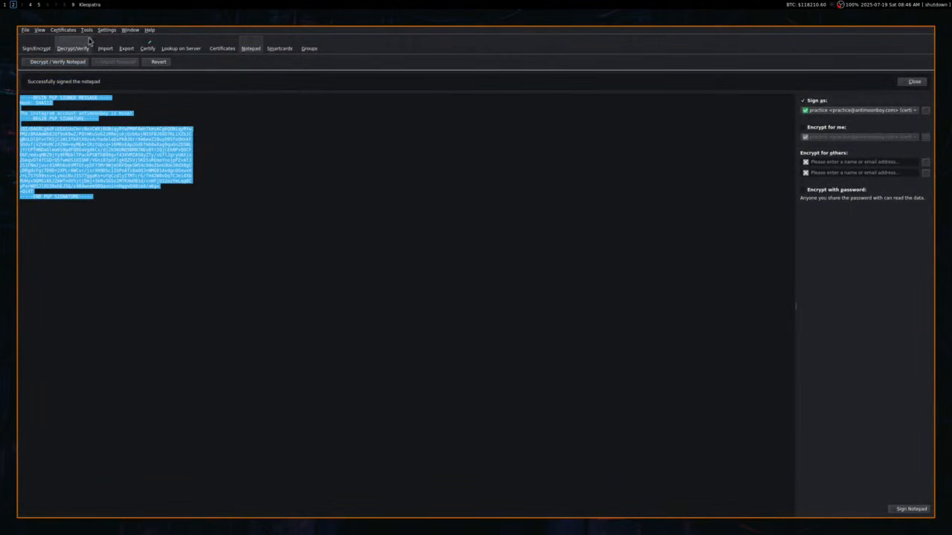
{"action": "left_click", "coordinate": [86, 30]}
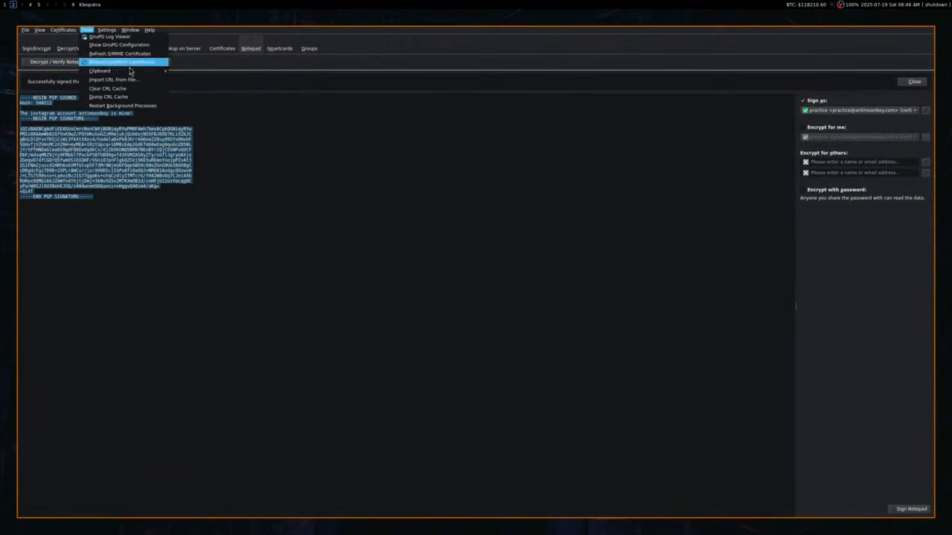
{"action": "mouse_move", "coordinate": [107, 70]}
{"action": "left_click", "coordinate": [189, 73]}
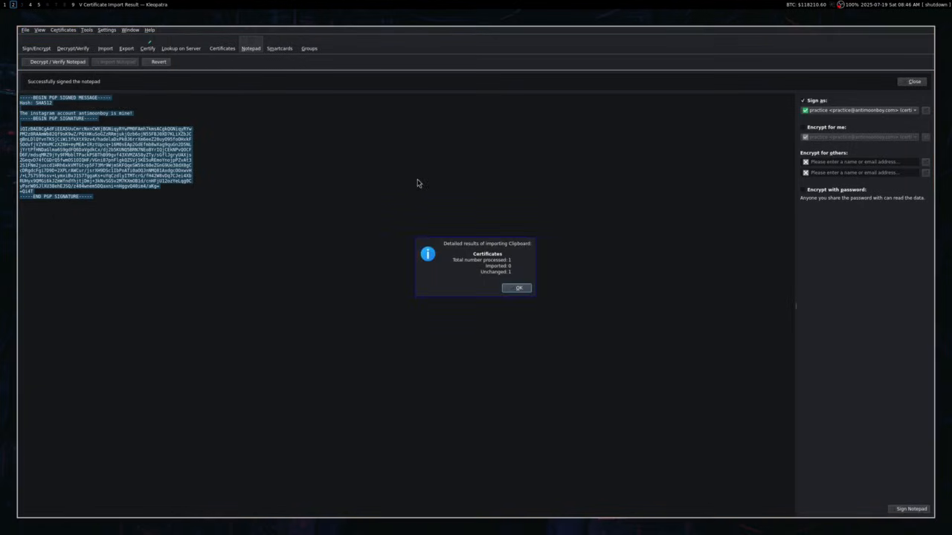
{"action": "left_click", "coordinate": [512, 287]}
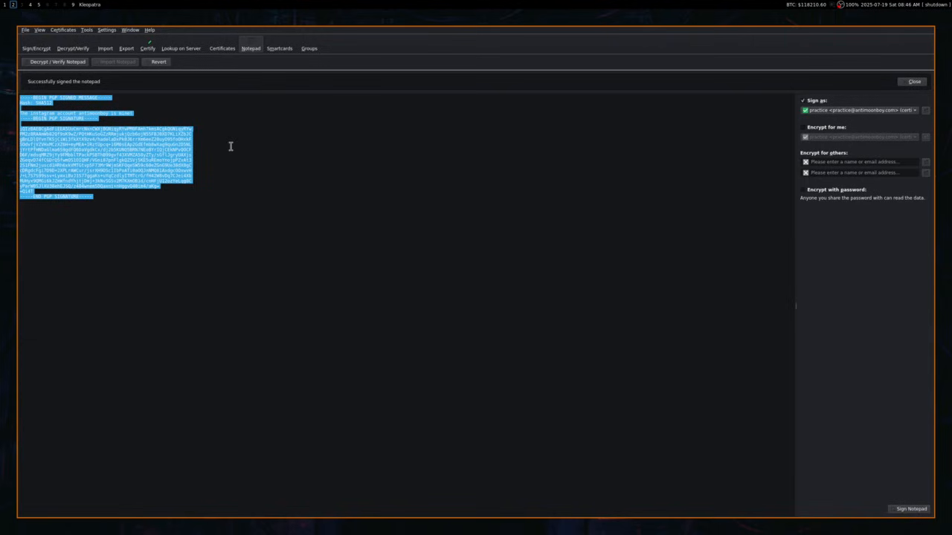
{"action": "key", "text": "super+4"}
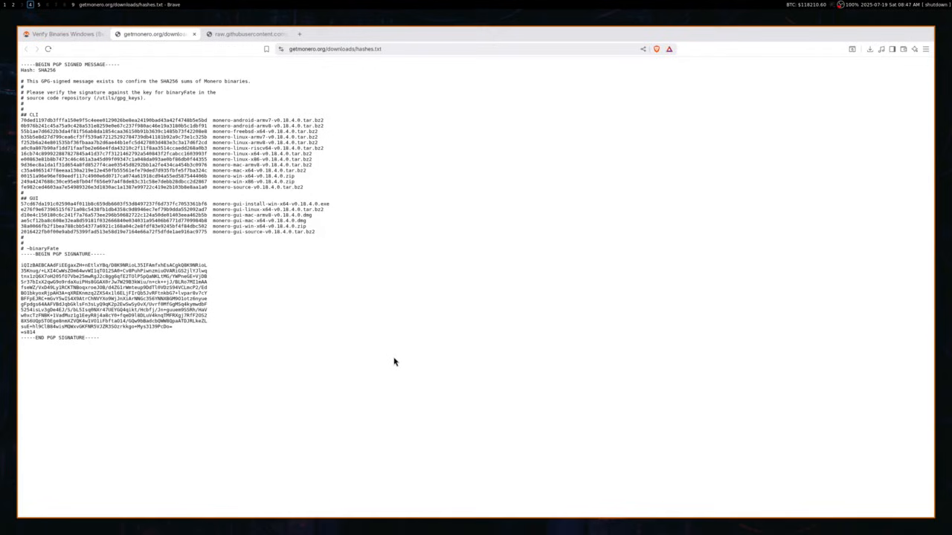
Replace the Notepad text with the copied hashes.txt list and verify its binaryFate signature.
{"action": "key", "text": "ctrl+a"}
{"action": "key", "text": "ctrl+c"}
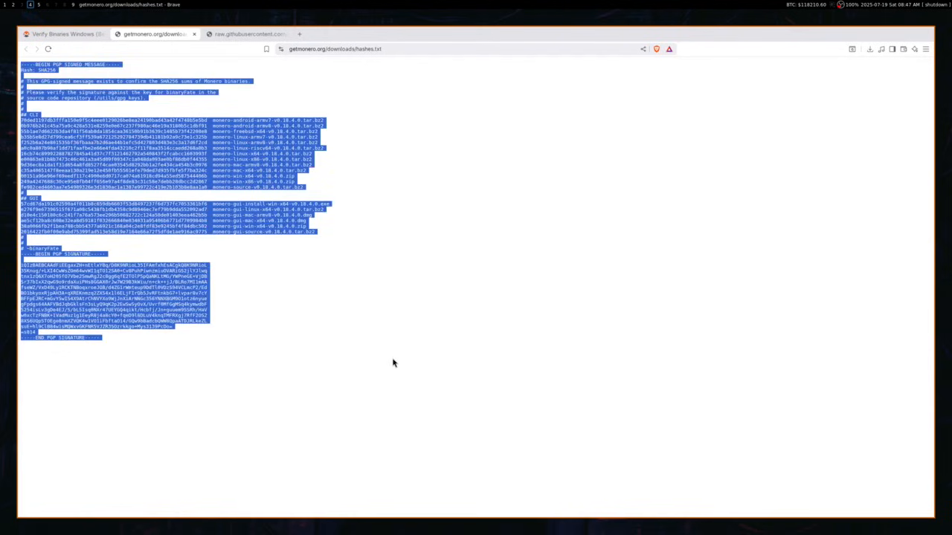
{"action": "key", "text": "super+2"}
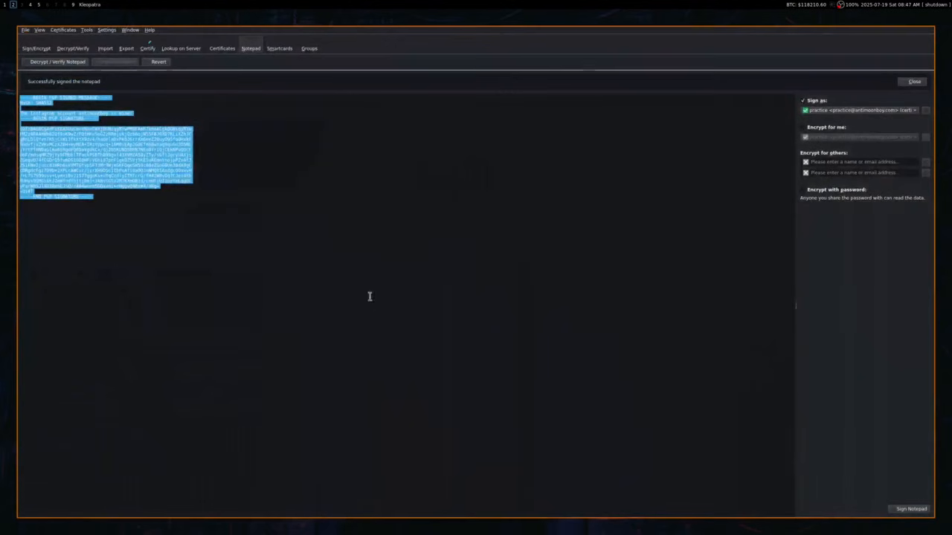
{"action": "left_click", "coordinate": [187, 232]}
{"action": "key", "text": "ctrl+a"}
{"action": "key", "text": "ctrl+v"}
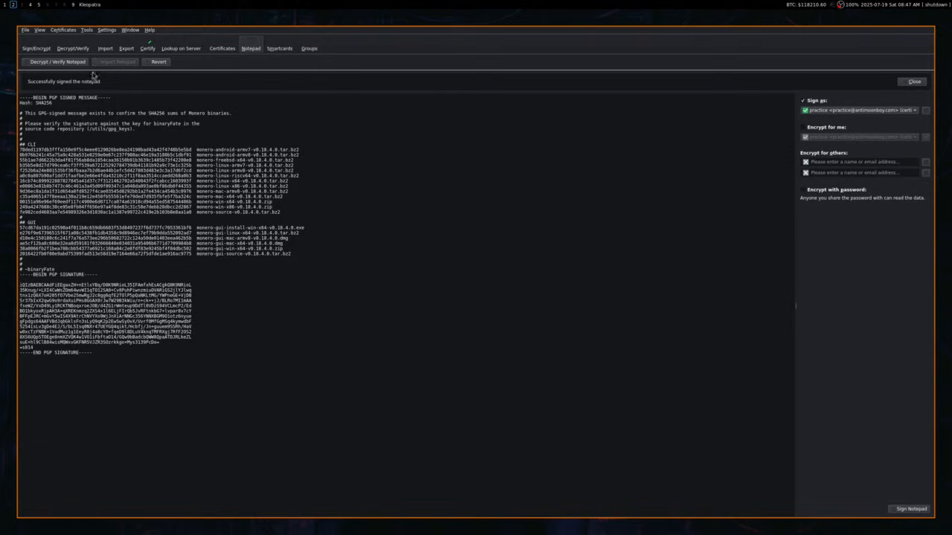
{"action": "left_click", "coordinate": [54, 63]}
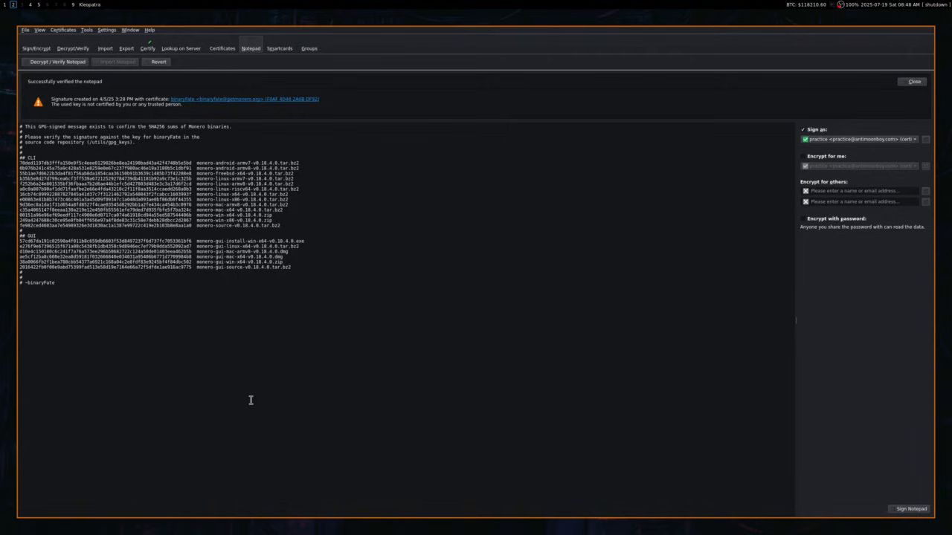
Create a SHA256 checksum file for monero-gui-linux-x64-v0.18.4.0.tar.bz2 via File > Create Checksum Files.
{"action": "left_click", "coordinate": [24, 31]}
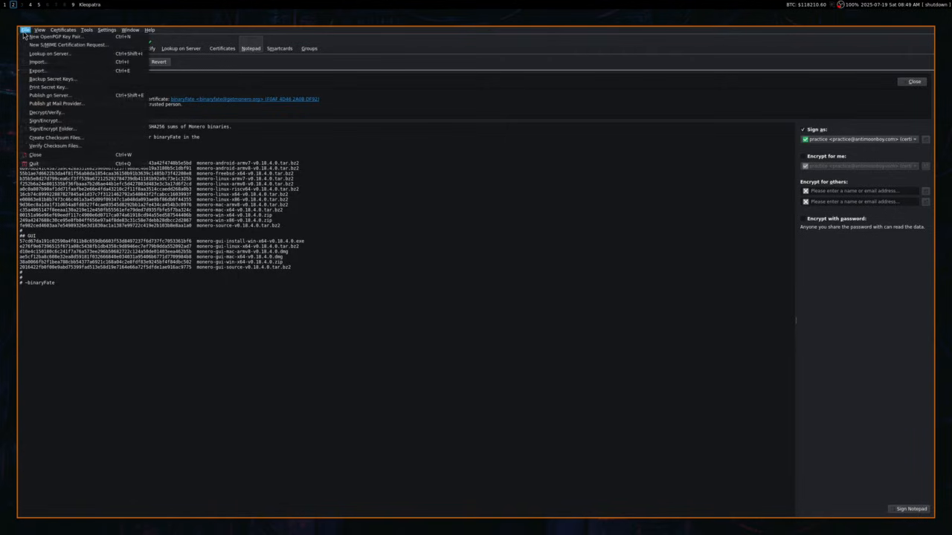
{"action": "left_click", "coordinate": [64, 139]}
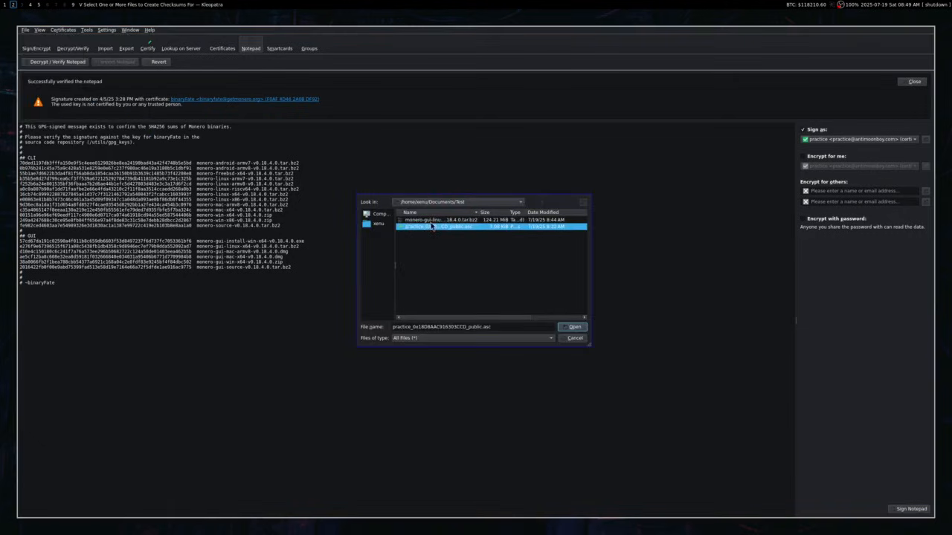
{"action": "left_click", "coordinate": [440, 221]}
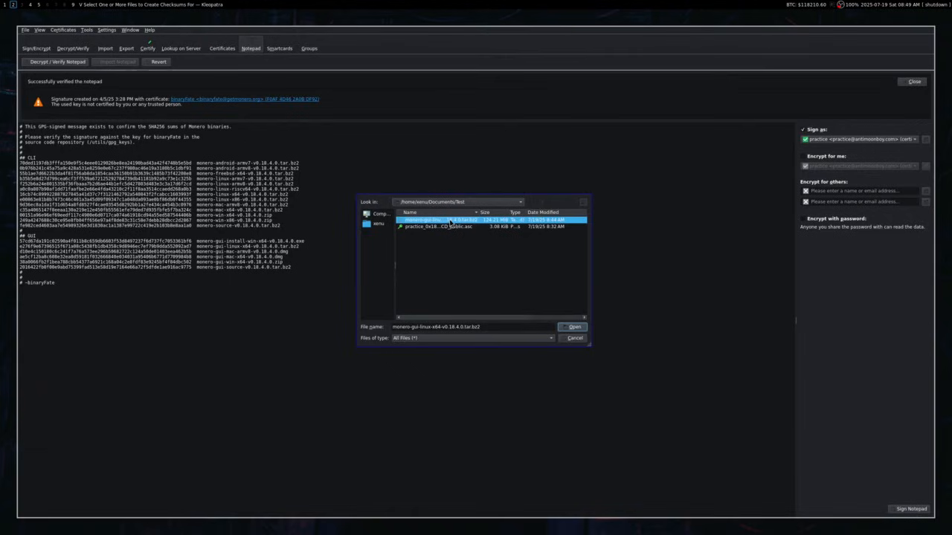
{"action": "left_click", "coordinate": [572, 329]}
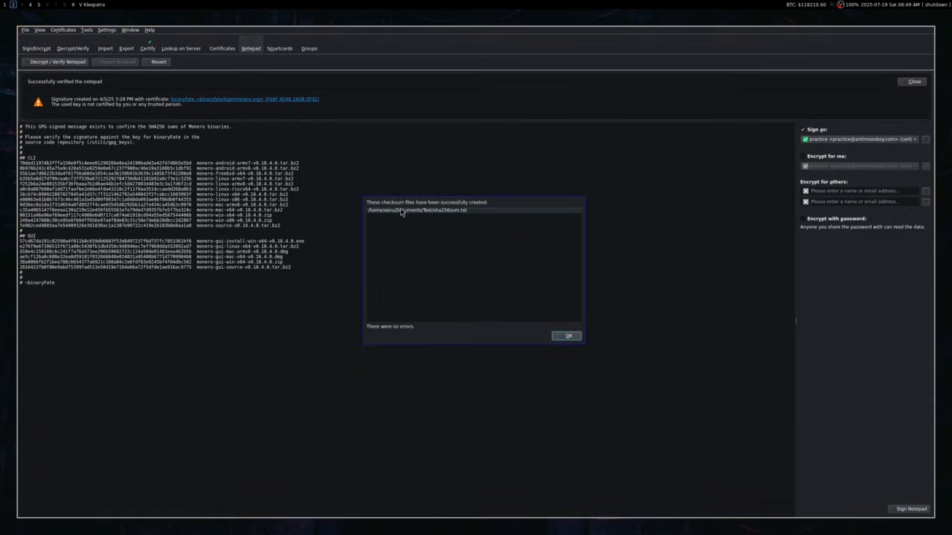
{"action": "left_click", "coordinate": [567, 336]}
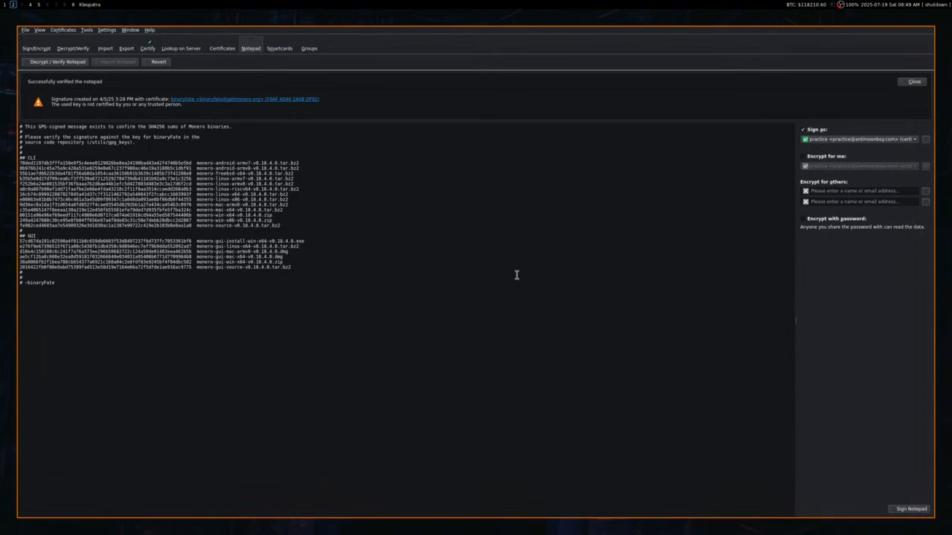
In a new terminal, move into Documents/Test and list its files.
{"action": "key", "text": "super+Return"}
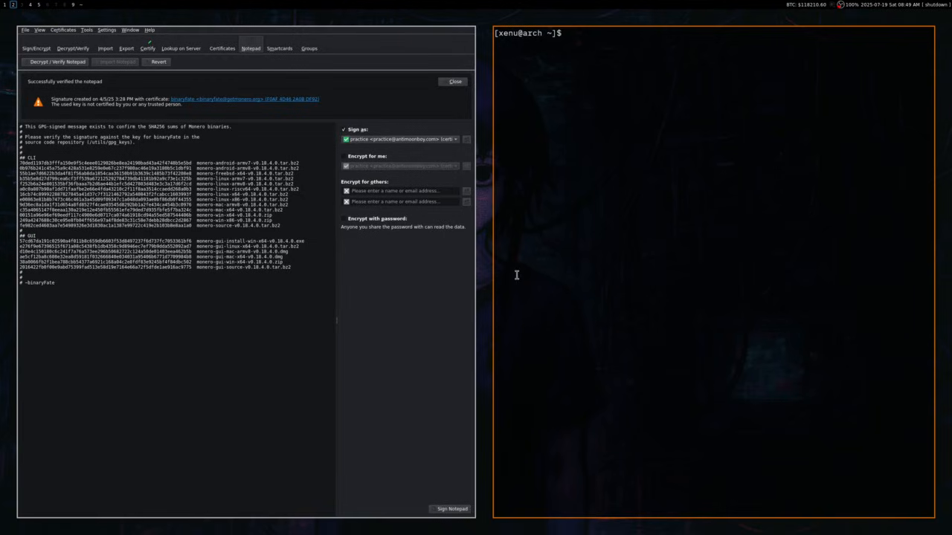
{"action": "type", "text": "cd Documents/Test"}
{"action": "key", "text": "Return"}
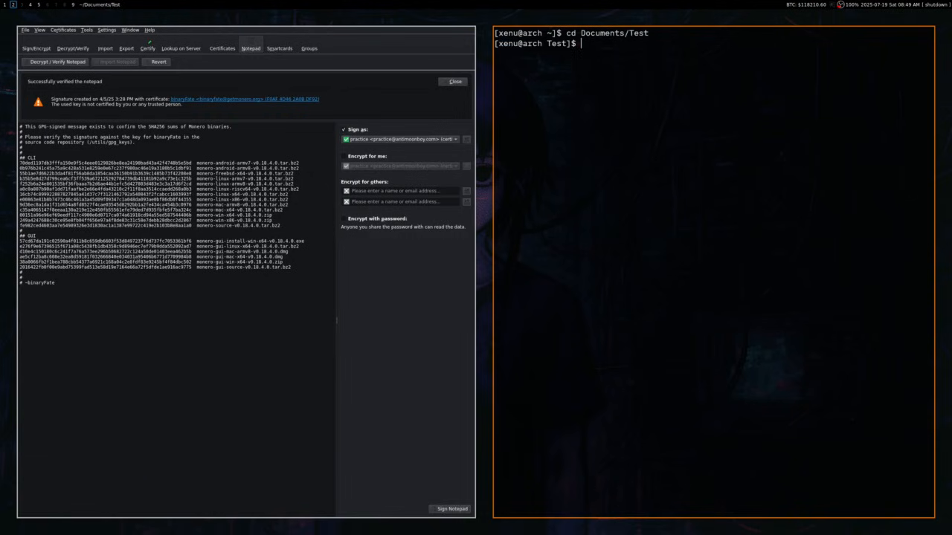
{"action": "type", "text": "ls"}
{"action": "key", "text": "Return"}
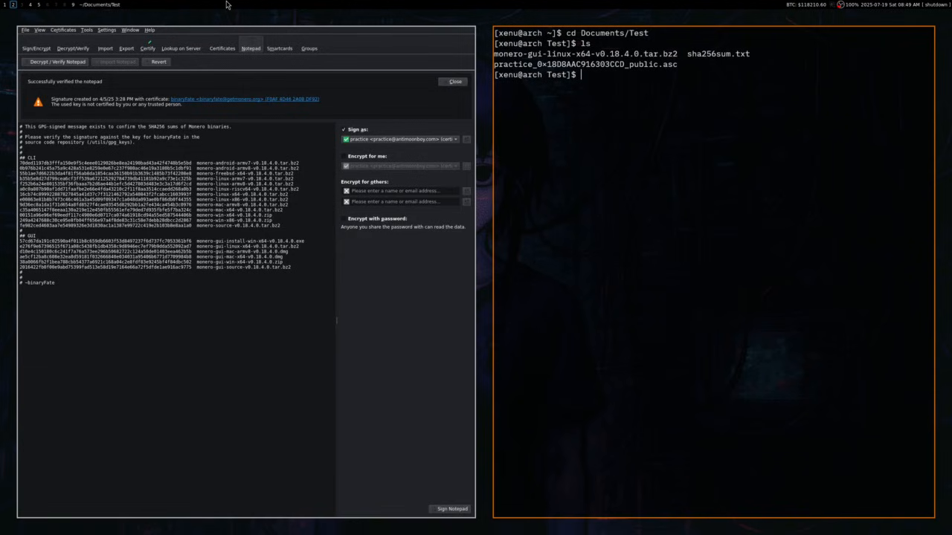
Print sha256sum.txt to show the tarball's hash starting e276f9e6.
{"action": "type", "text": "cat sh"}
{"action": "key", "text": "Tab"}
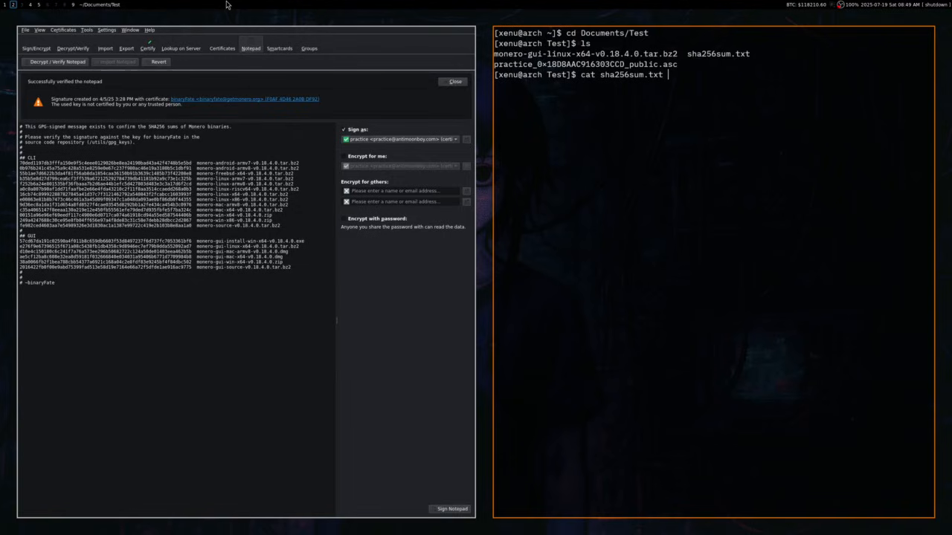
{"action": "key", "text": "Return"}
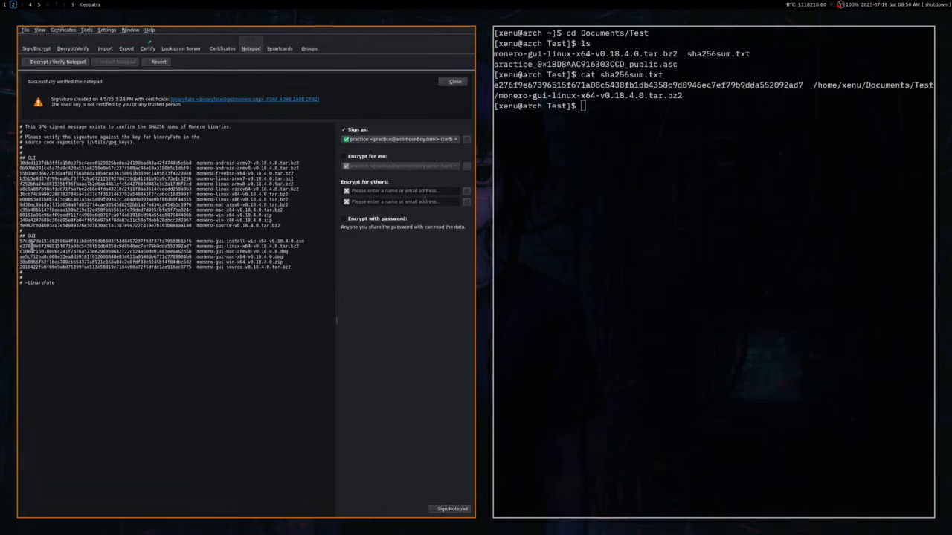
Select the GUI Linux tarball's signed hash, then revert the Notepad to the full PGP-signed message.
{"action": "double_click", "coordinate": [31, 246]}
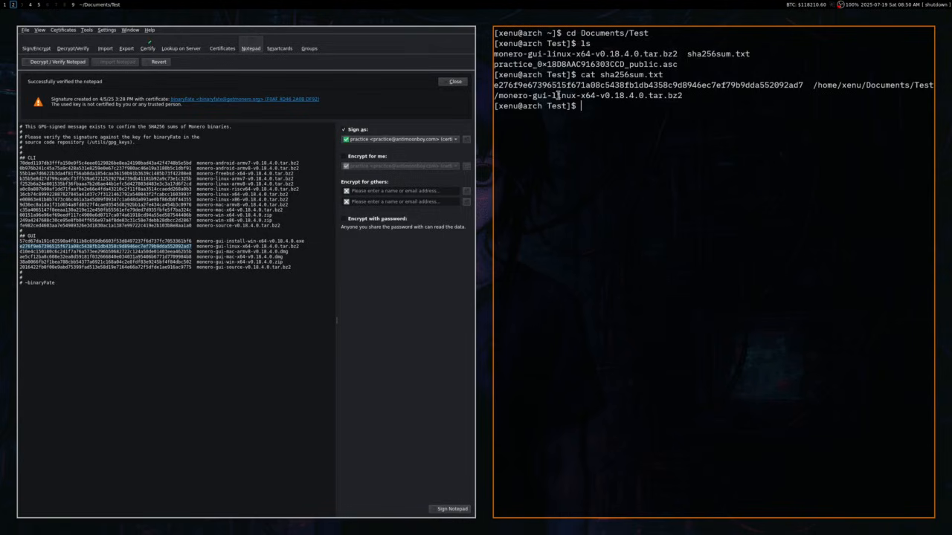
{"action": "left_click", "coordinate": [145, 341]}
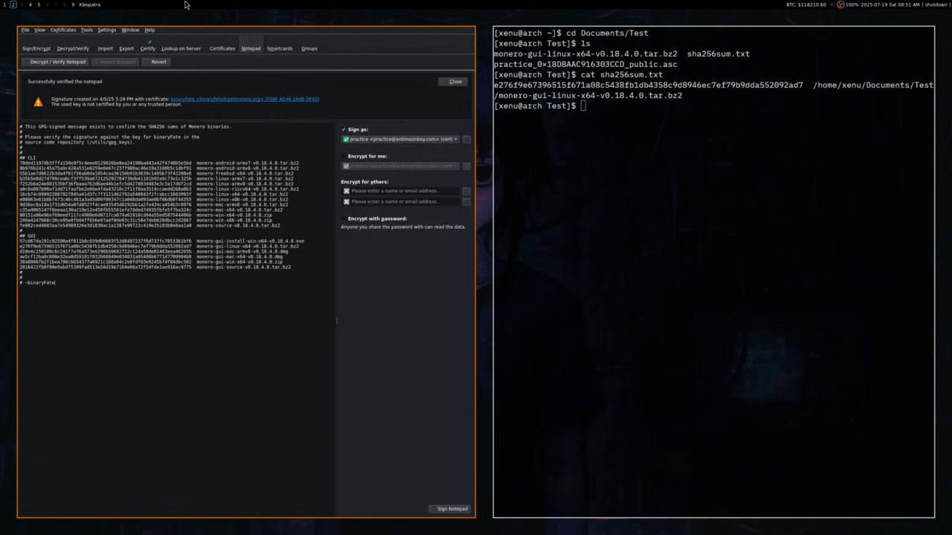
{"action": "left_click", "coordinate": [158, 62]}
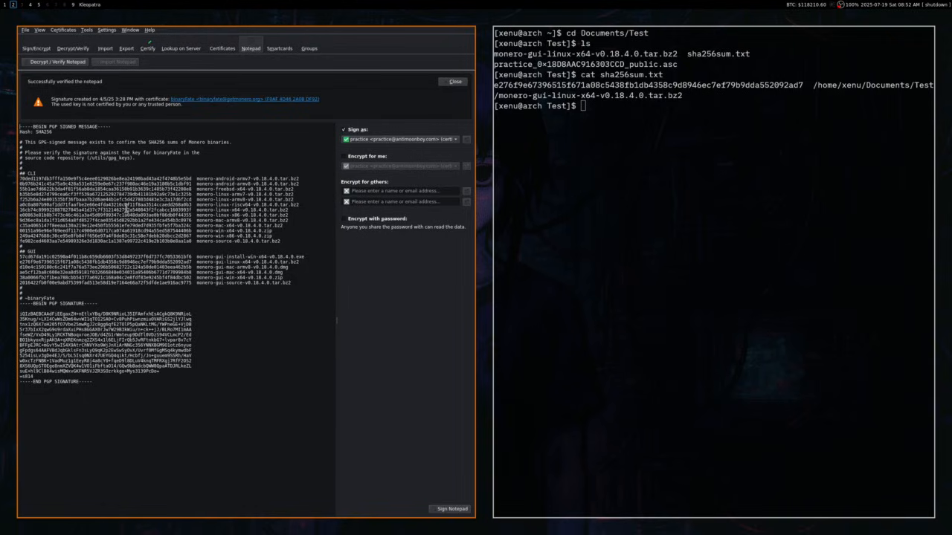
Run Decrypt / Verify on the Notepad again to show binaryFate's verified hash list.
{"action": "left_click", "coordinate": [60, 66]}
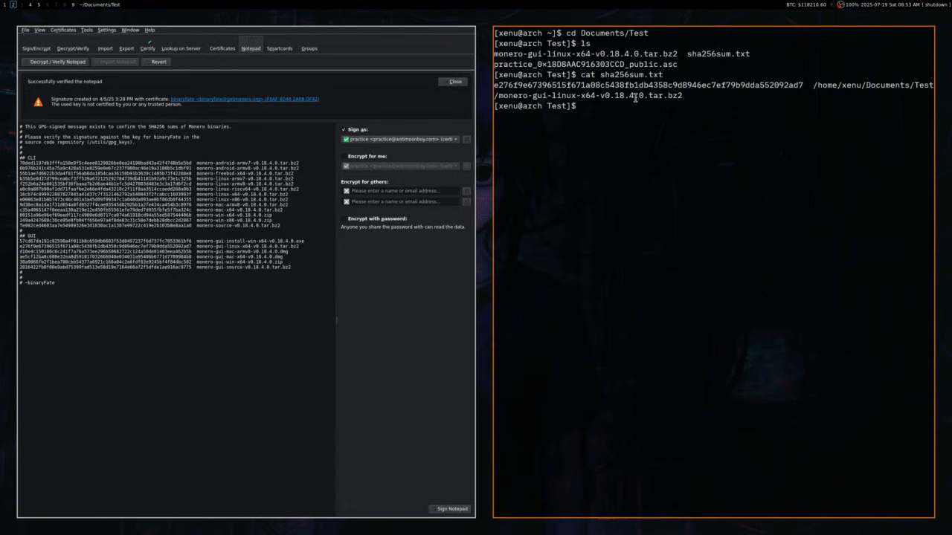
Select the computed hash starting e276f9e6 in the terminal's cat output.
{"action": "double_click", "coordinate": [503, 85]}
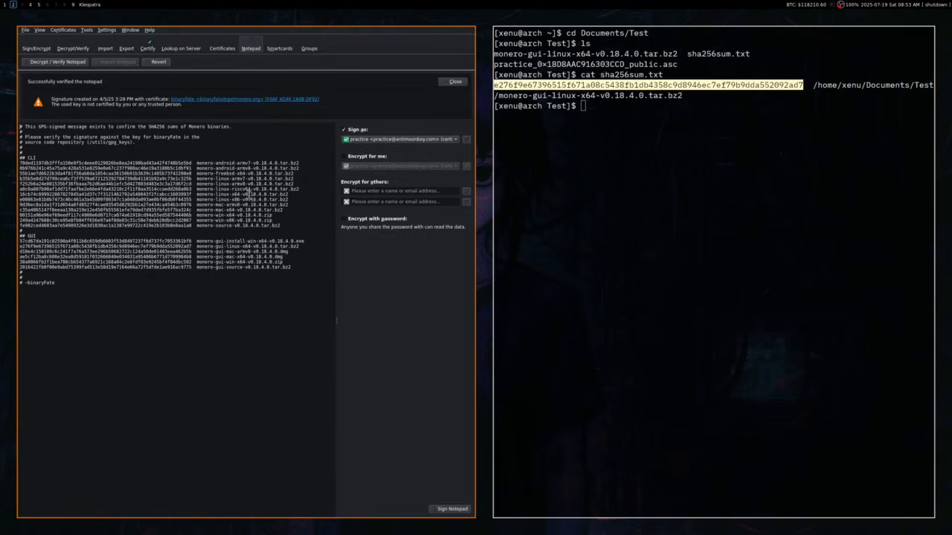